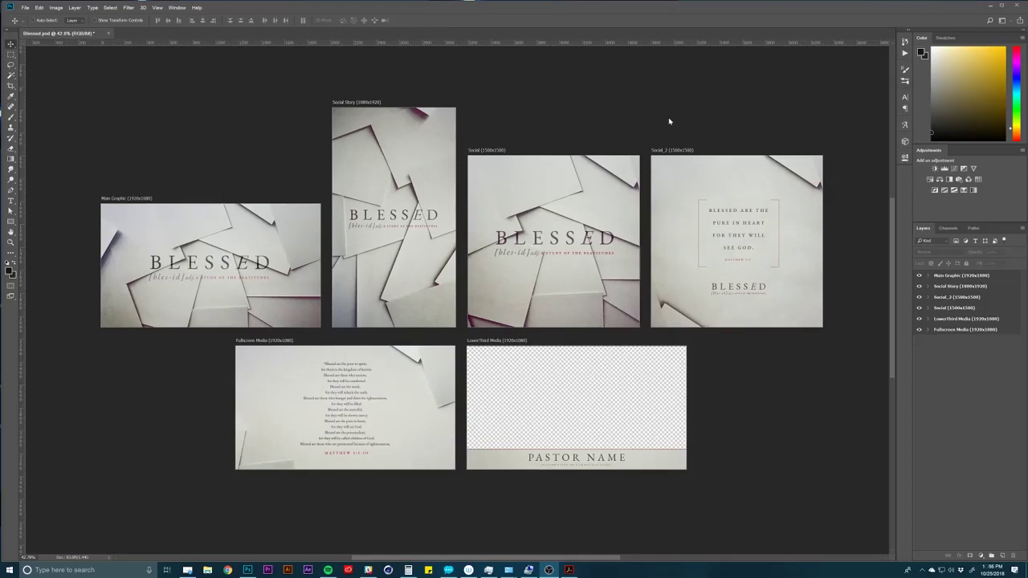
# Step: Replace the Main Graphic title text BLESSED with BEATITUDES in the Title group's text layer
pyautogui.click(953, 419)
pyautogui.click(938, 276)
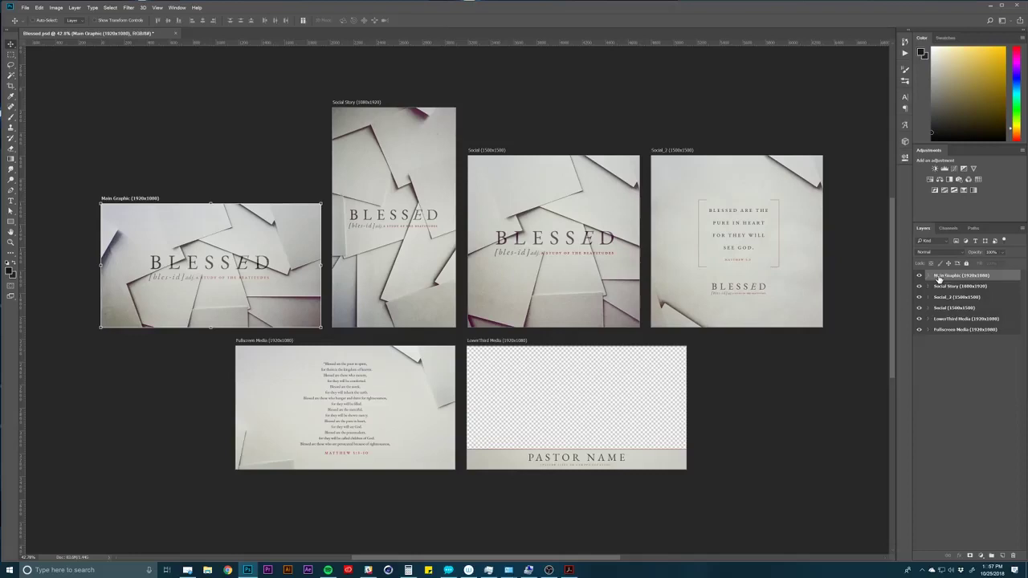
pyautogui.click(929, 275)
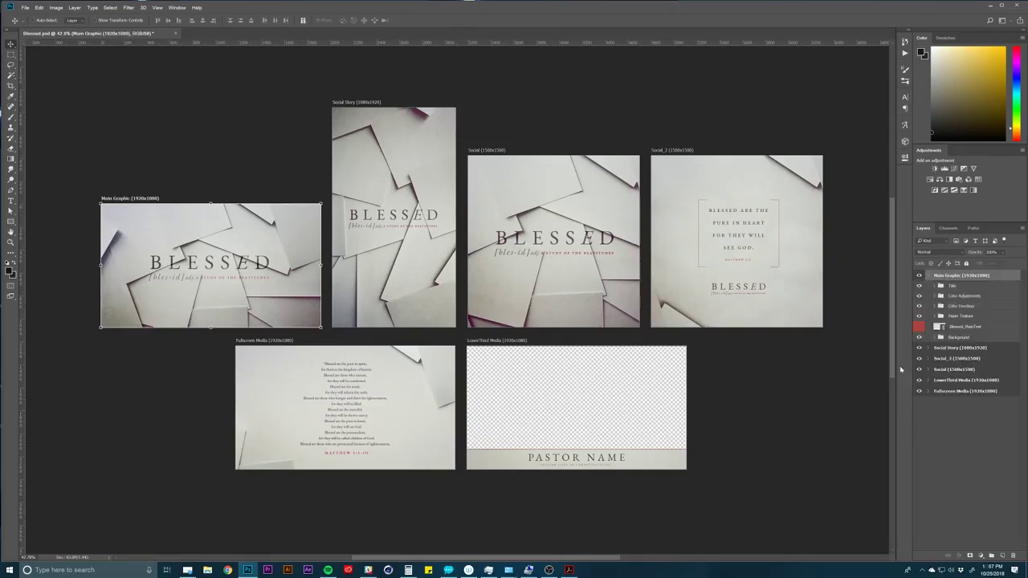
pyautogui.click(958, 286)
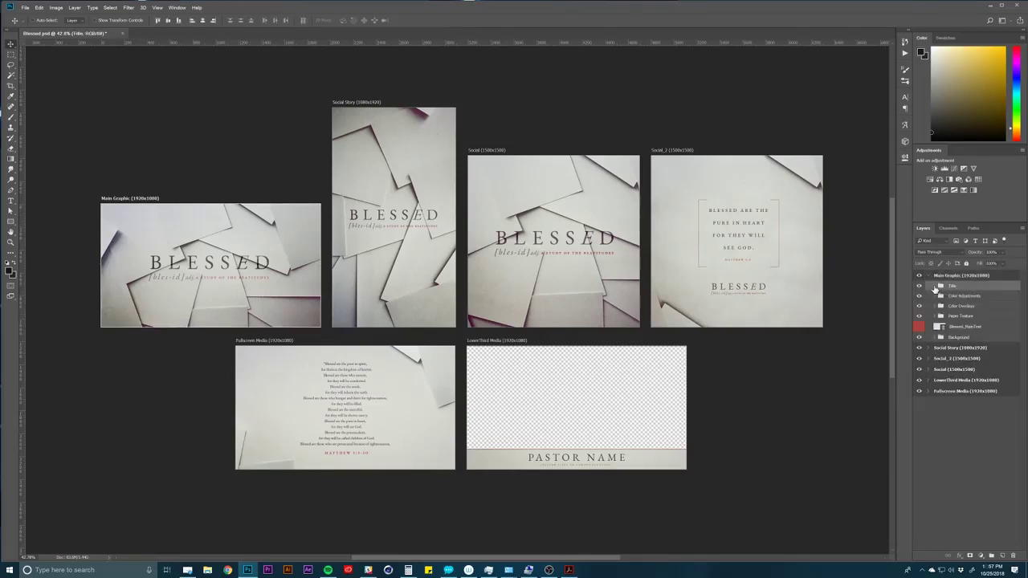
pyautogui.click(934, 286)
pyautogui.click(986, 297)
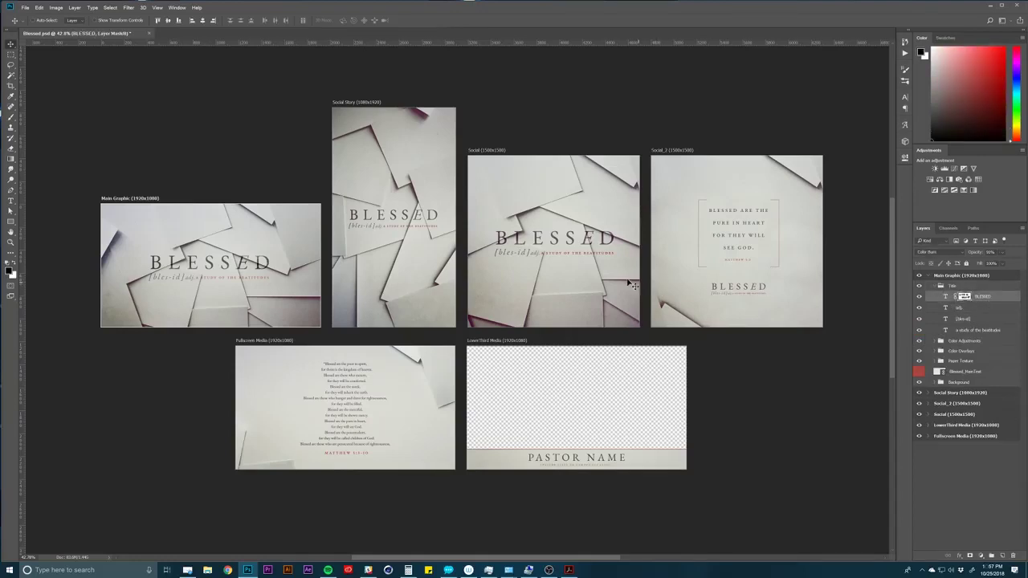
pyautogui.press('t')
pyautogui.doubleClick(210, 262)
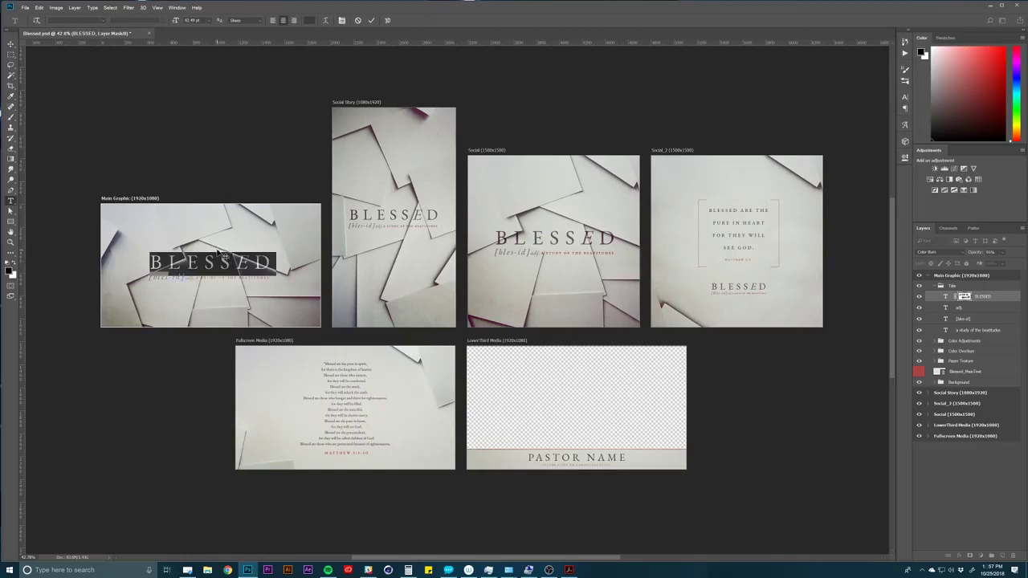
pyautogui.write('BEAT')
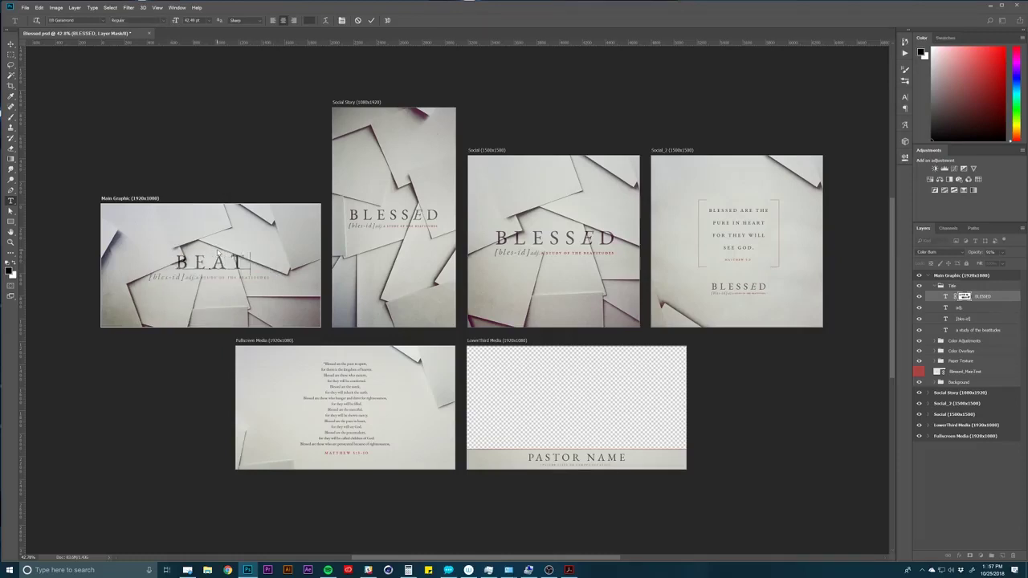
pyautogui.write('ITUDES')
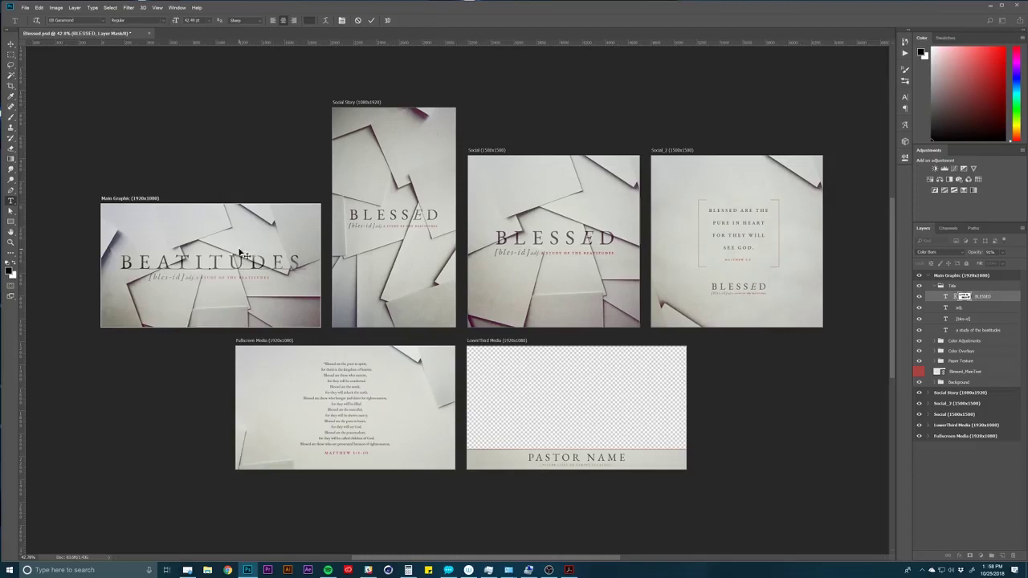
pyautogui.click(967, 287)
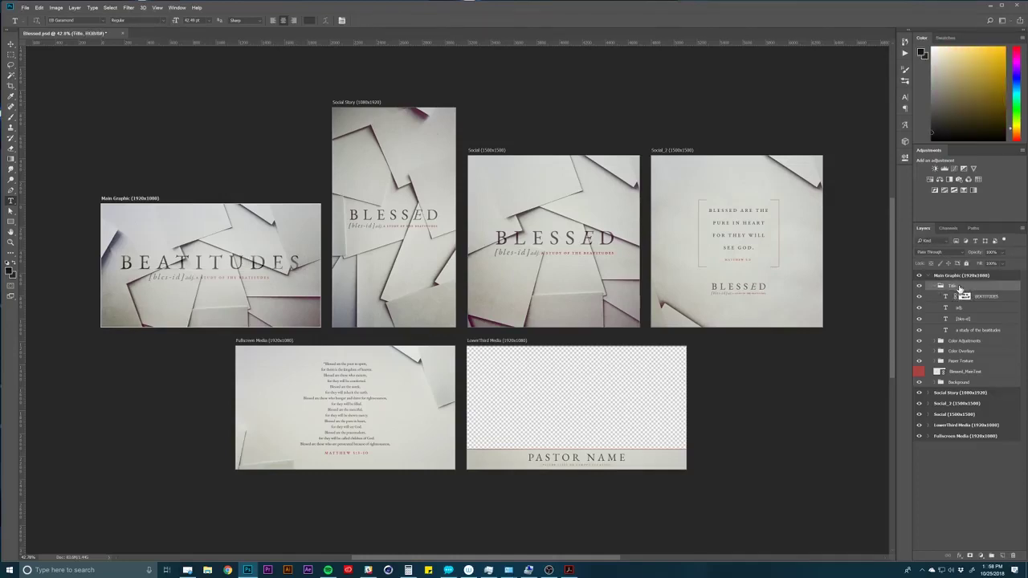
# Step: Copy the Title group into the Social Story artboard, undoing an accidental artboard move
pyautogui.moveTo(960, 287); pyautogui.dragTo(964, 394)
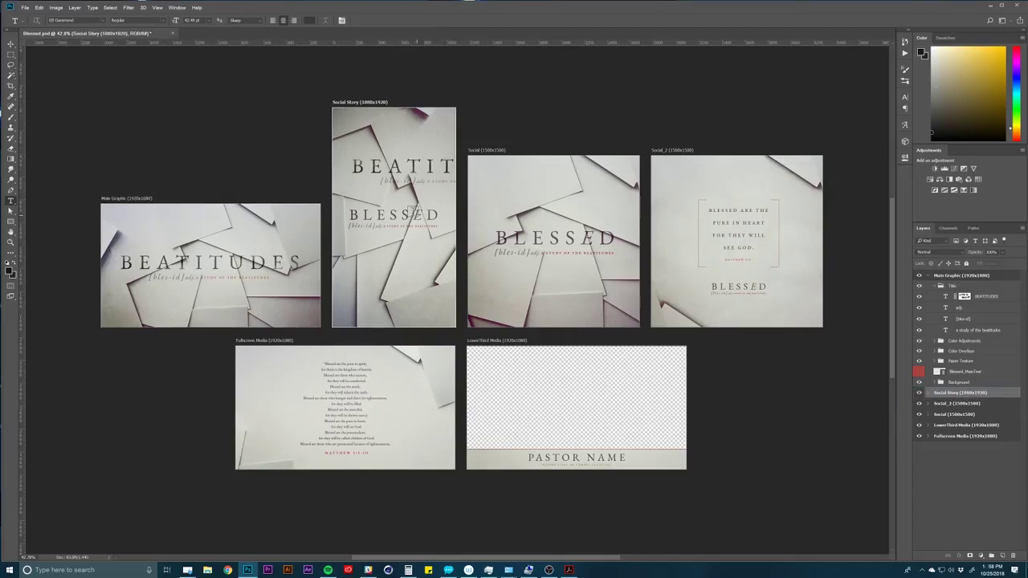
pyautogui.press('v')
pyautogui.moveTo(422, 185)
pyautogui.mouseDown()
pyautogui.moveTo(386, 222)
pyautogui.moveTo(418, 181)
pyautogui.mouseUp()
pyautogui.hotkey('ctrl', 'z')
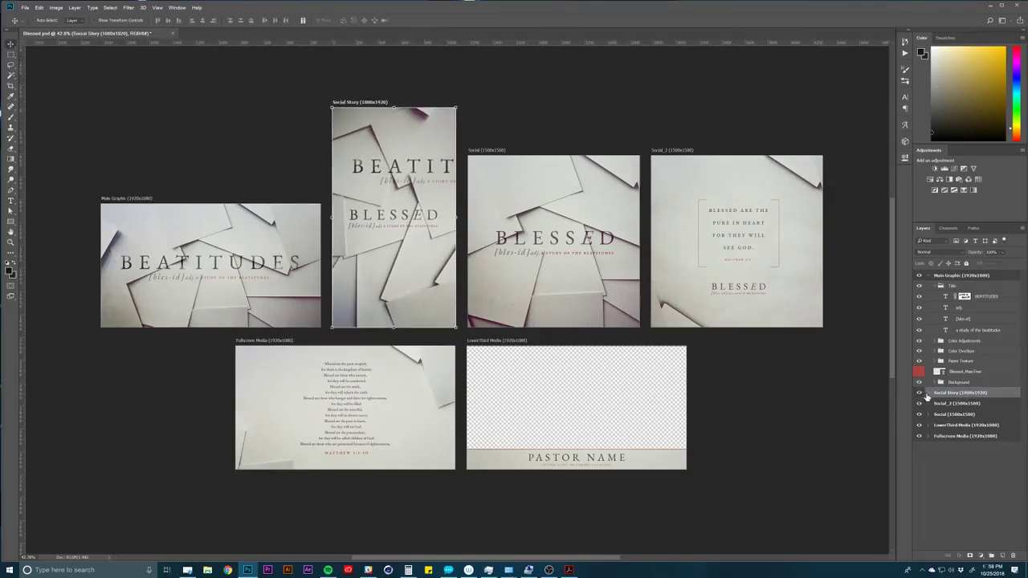
# Step: Delete the Title group from both the Social Story and Main Graphic artboards
pyautogui.click(929, 393)
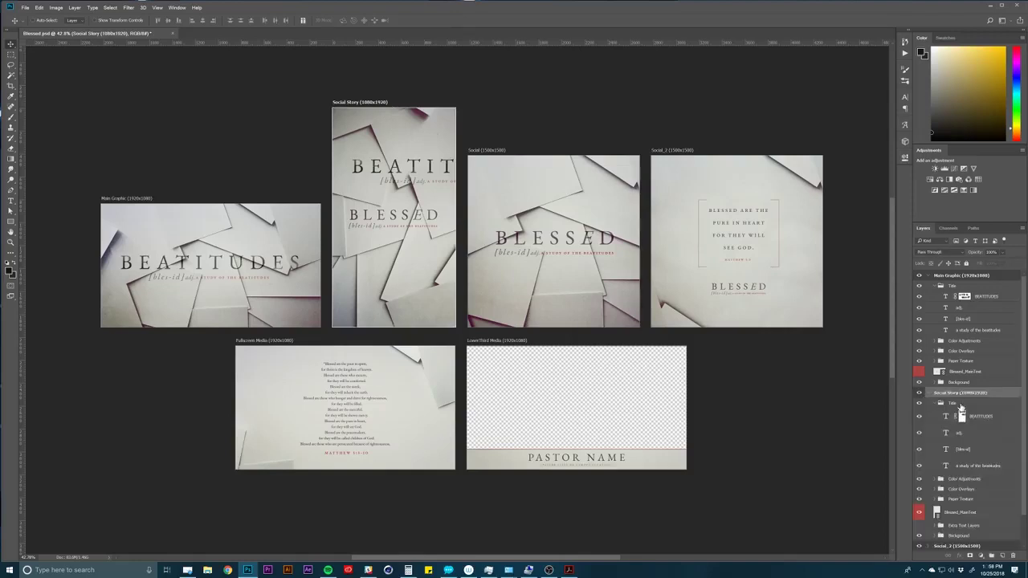
pyautogui.click(957, 404)
pyautogui.moveTo(395, 228); pyautogui.dragTo(334, 262)
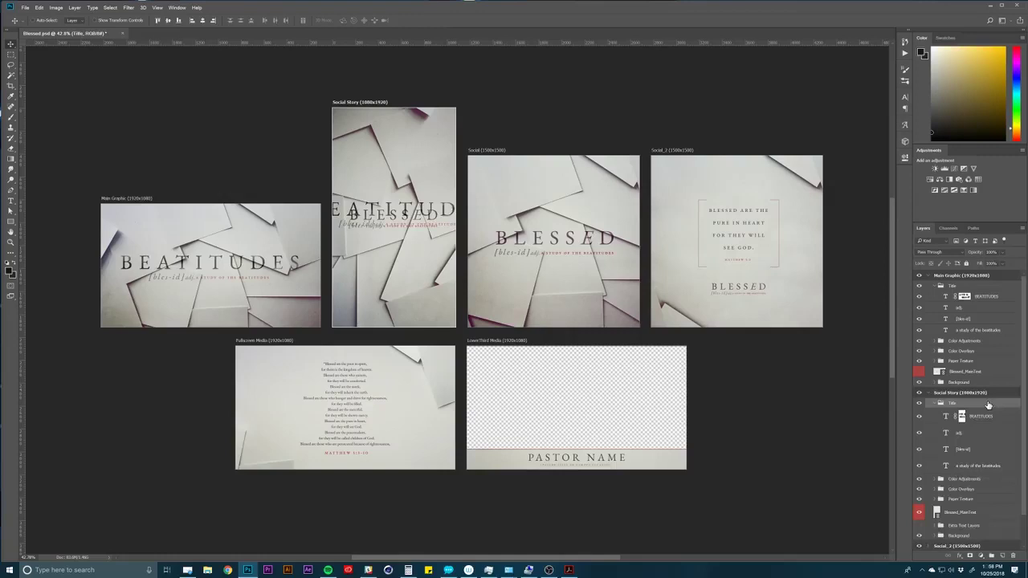
pyautogui.press('Delete')
pyautogui.click(968, 287)
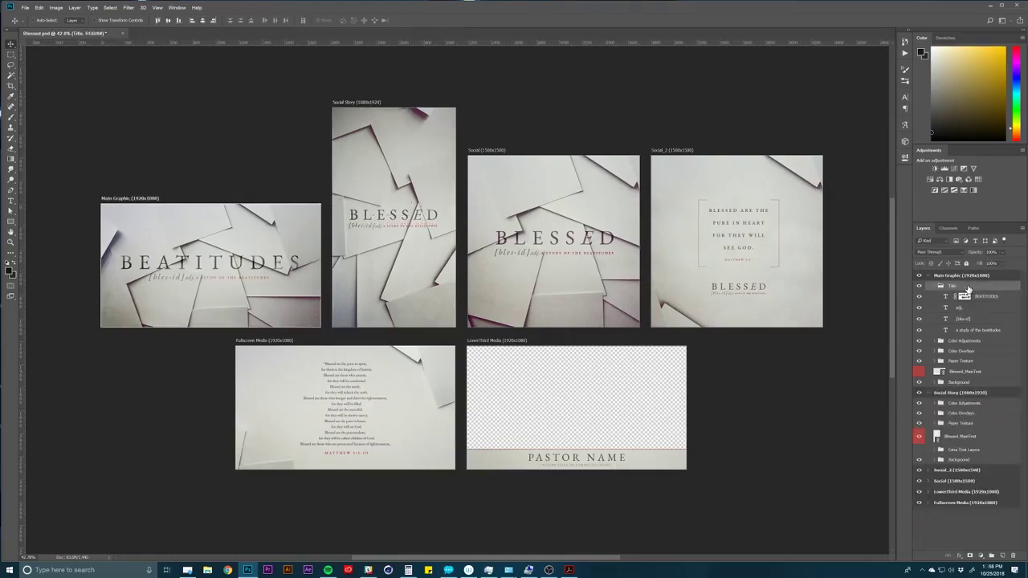
pyautogui.press('Delete')
pyautogui.click(994, 341)
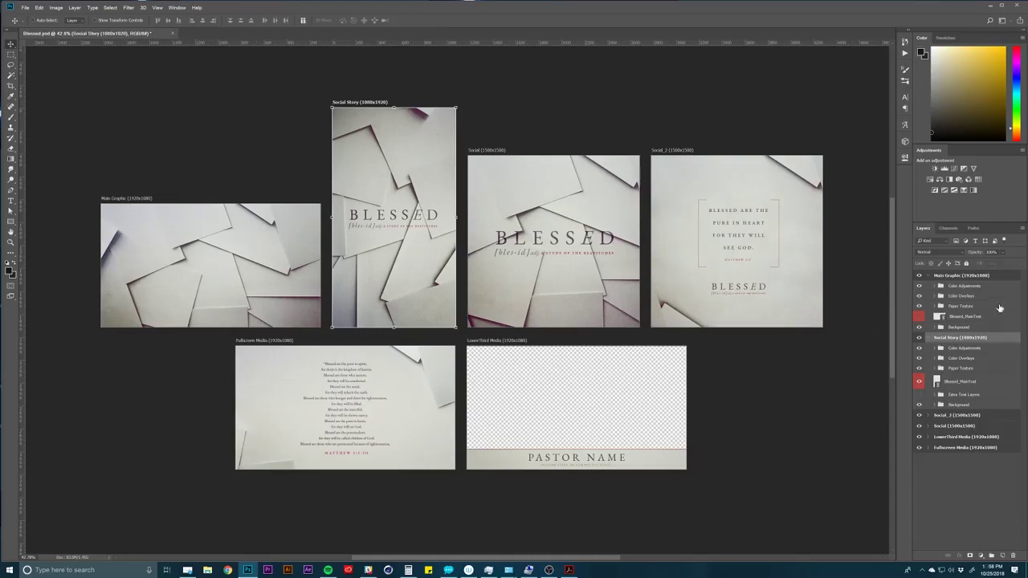
# Step: Turn on visibility of the Blessed_MainText layer in the Main Graphic artboard
pyautogui.click(998, 278)
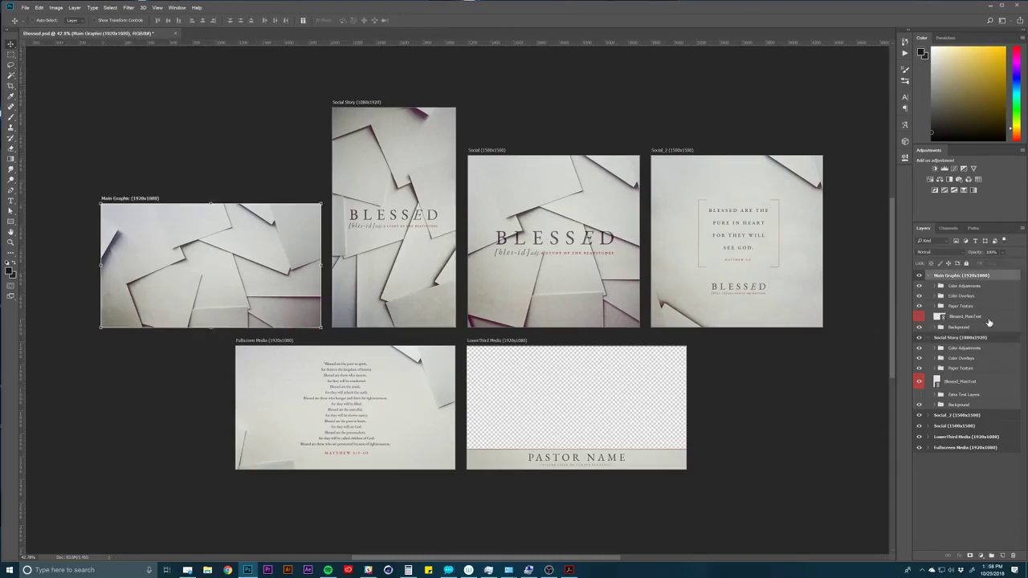
pyautogui.click(977, 317)
pyautogui.click(919, 317)
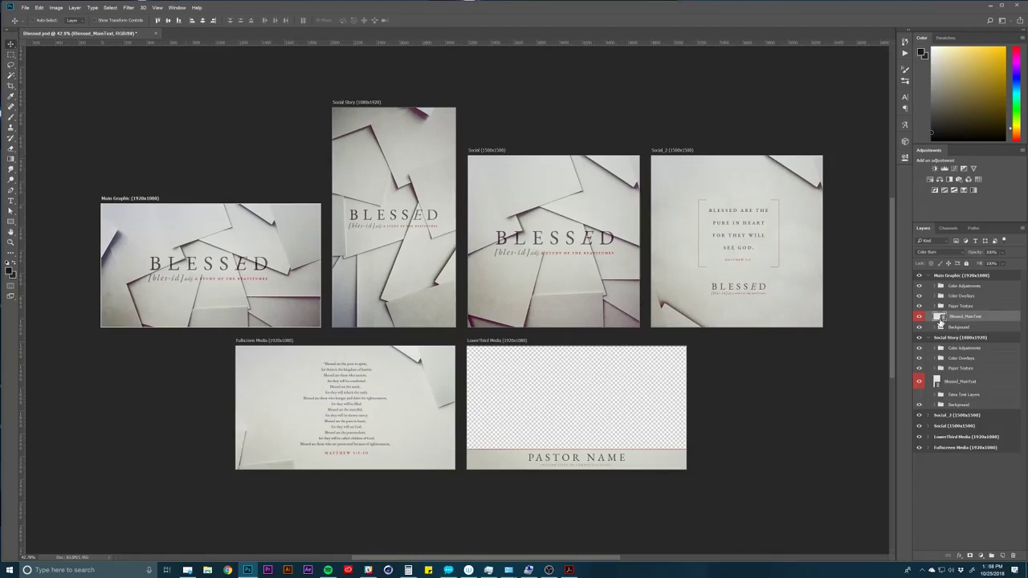
pyautogui.rightClick(987, 320)
pyautogui.click(993, 320)
# Step: Open the Blessed_MainText smart object and show its white Background layer
pyautogui.doubleClick(941, 318)
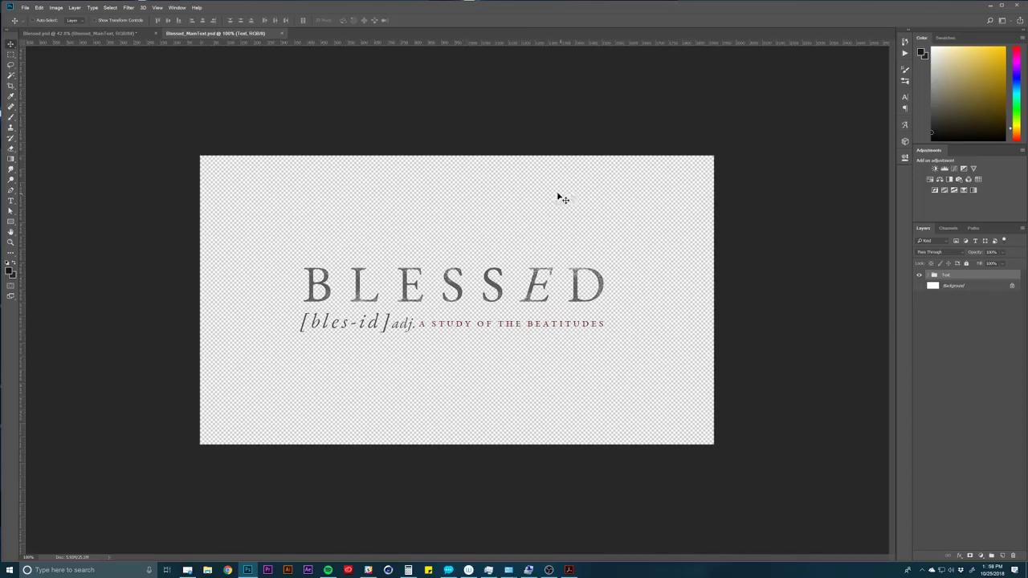
pyautogui.click(948, 330)
pyautogui.click(919, 286)
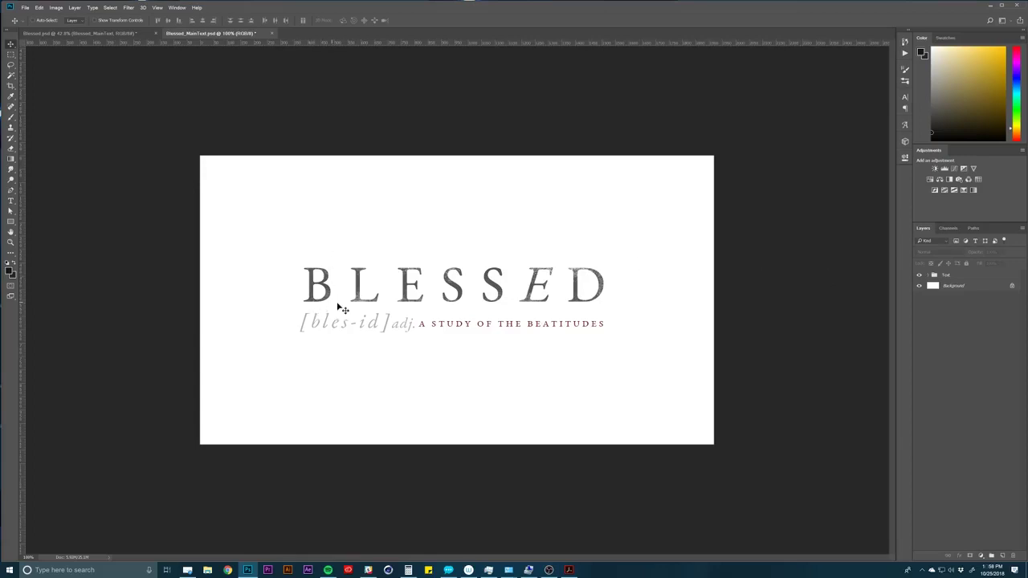
# Step: Retype the title BLESSED as BEATITUDES and scale it down to the subtitle's width
pyautogui.press('t')
pyautogui.click(444, 278)
pyautogui.hotkey('ctrl', 'a')
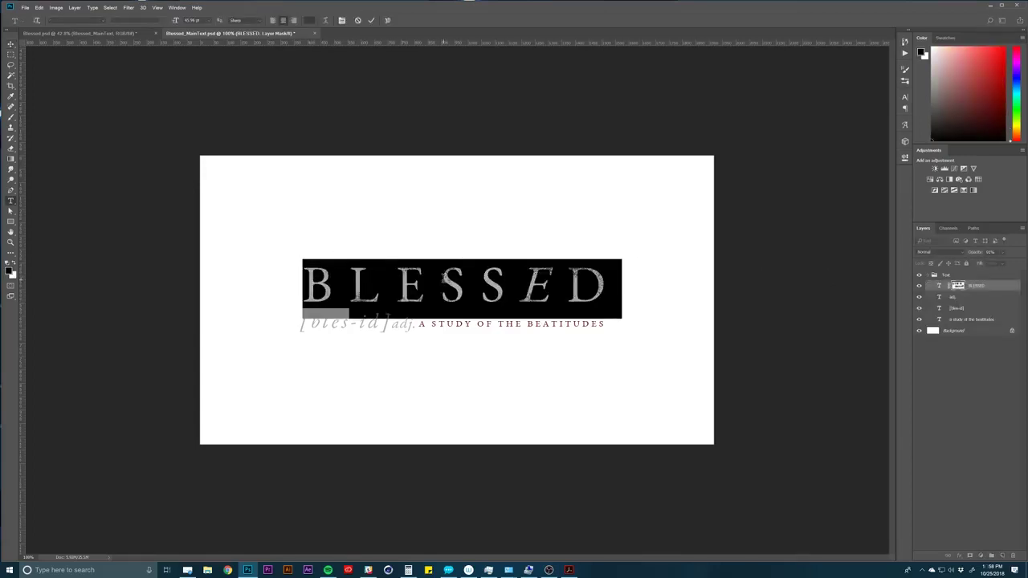
pyautogui.write('BEATITUDES')
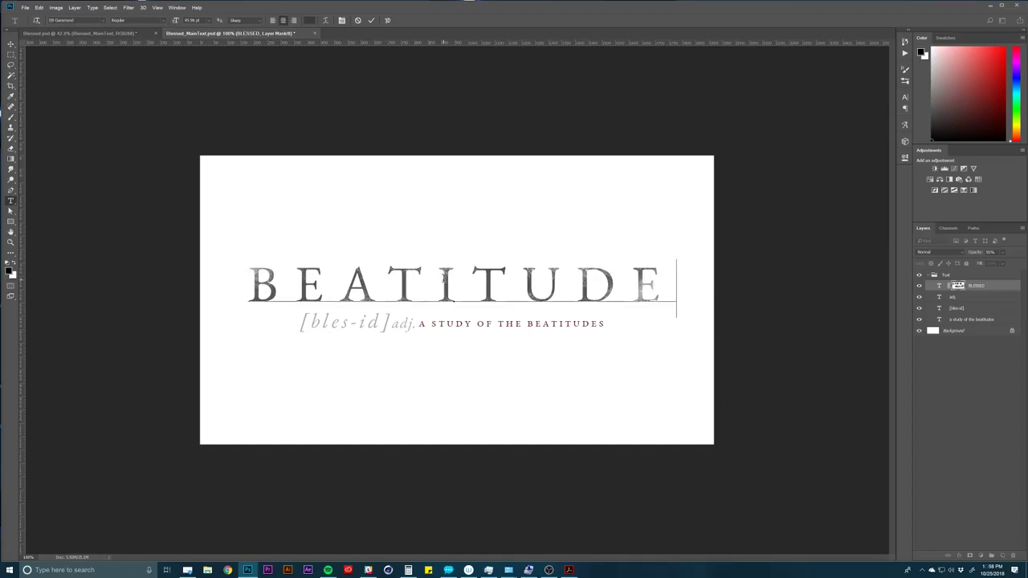
pyautogui.click(997, 288)
pyautogui.hotkey('ctrl', 't')
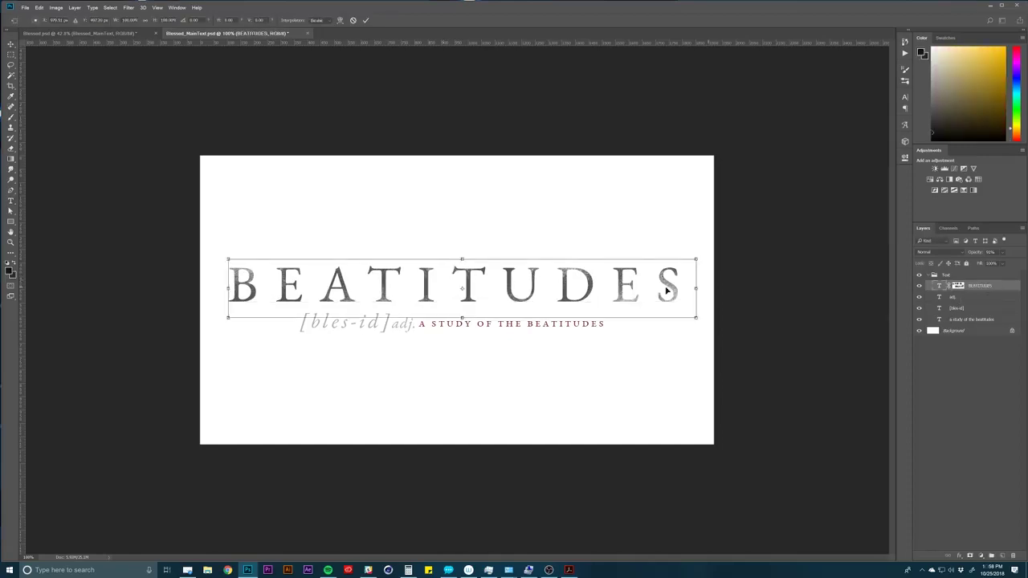
pyautogui.moveTo(696, 260); pyautogui.dragTo(639, 276)
# Step: Apply the resize and retype the subtitle as SERMON ON THE MOUNT
pyautogui.press('Return')
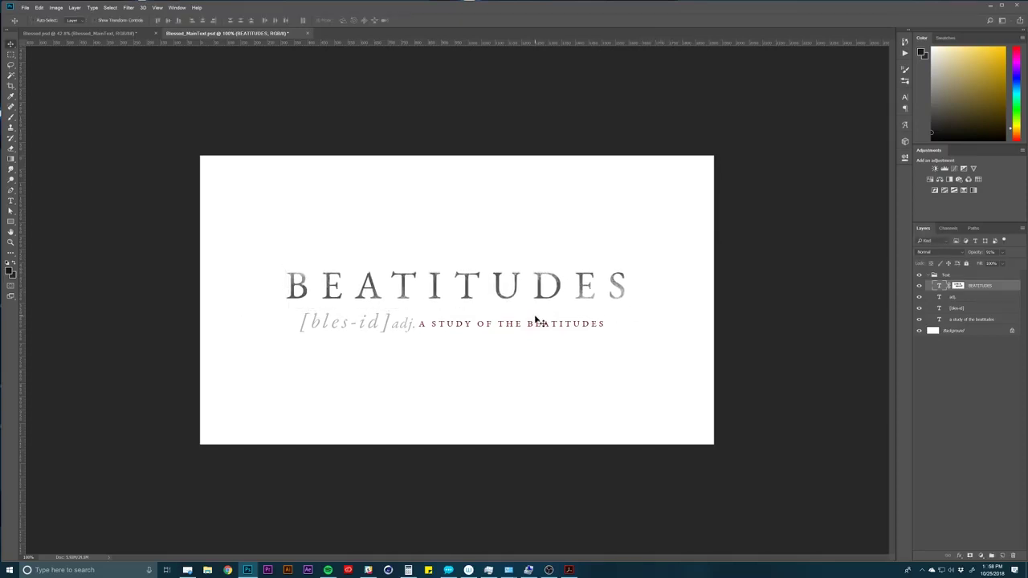
pyautogui.click(529, 324)
pyautogui.hotkey('ctrl', 'a')
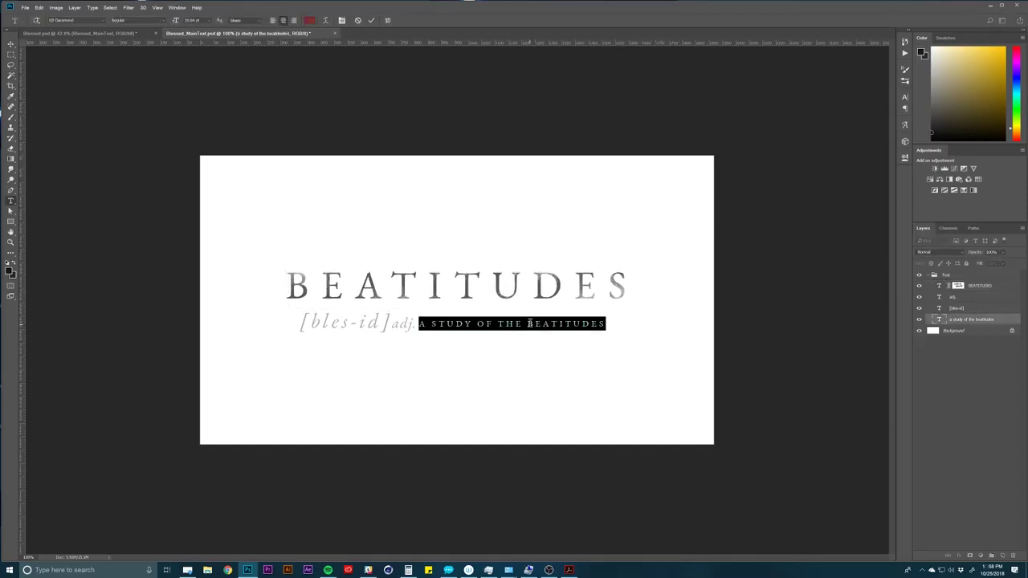
pyautogui.write('semon')
pyautogui.press('BackSpace')
pyautogui.press('BackSpace')
pyautogui.press('BackSpace')
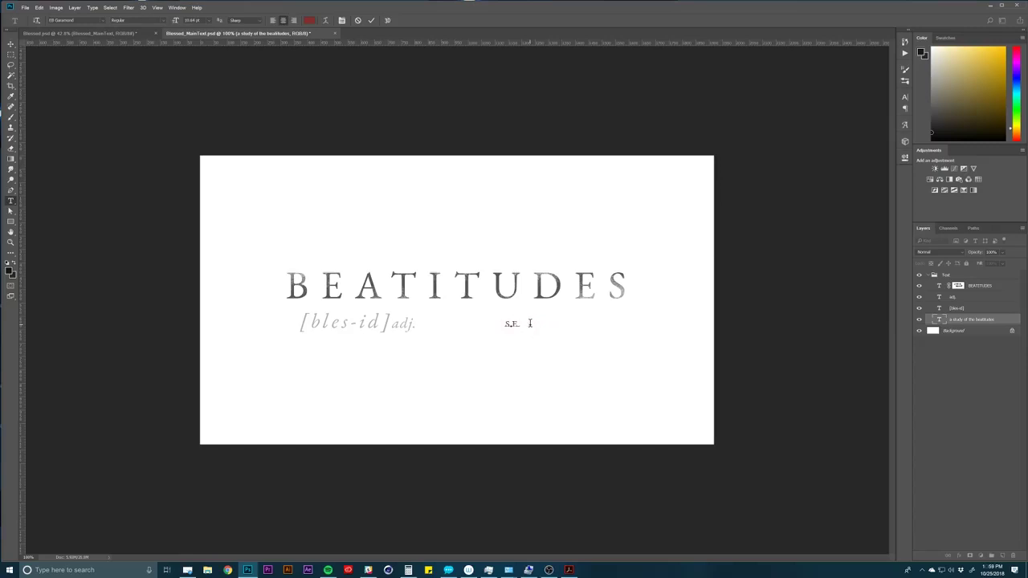
pyautogui.write('rom')
pyautogui.press('BackSpace')
pyautogui.press('BackSpace')
pyautogui.write('mon on the ount')
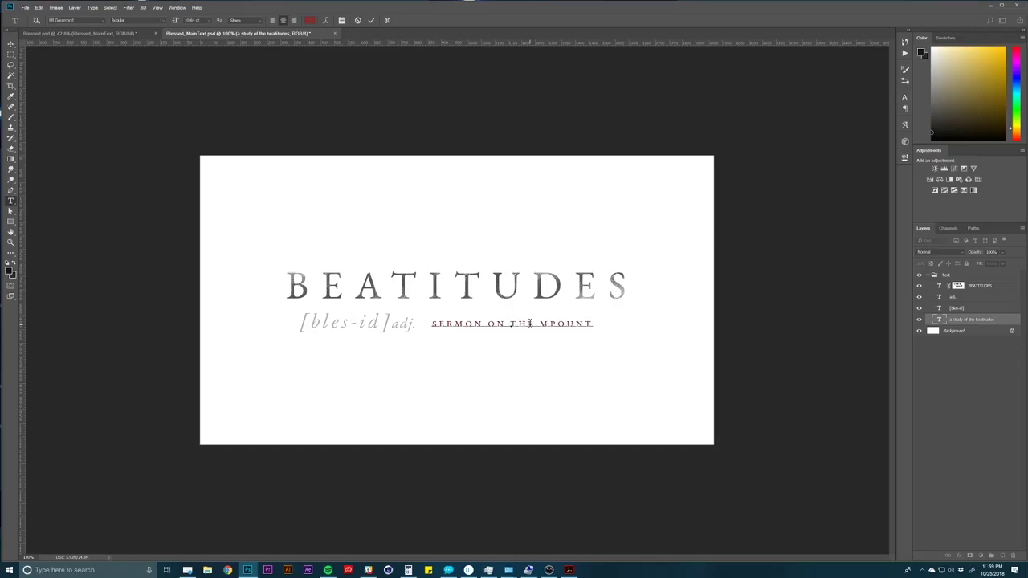
pyautogui.press('BackSpace')
pyautogui.press('BackSpace')
pyautogui.press('BackSpace')
pyautogui.press('BackSpace')
pyautogui.write('mount')
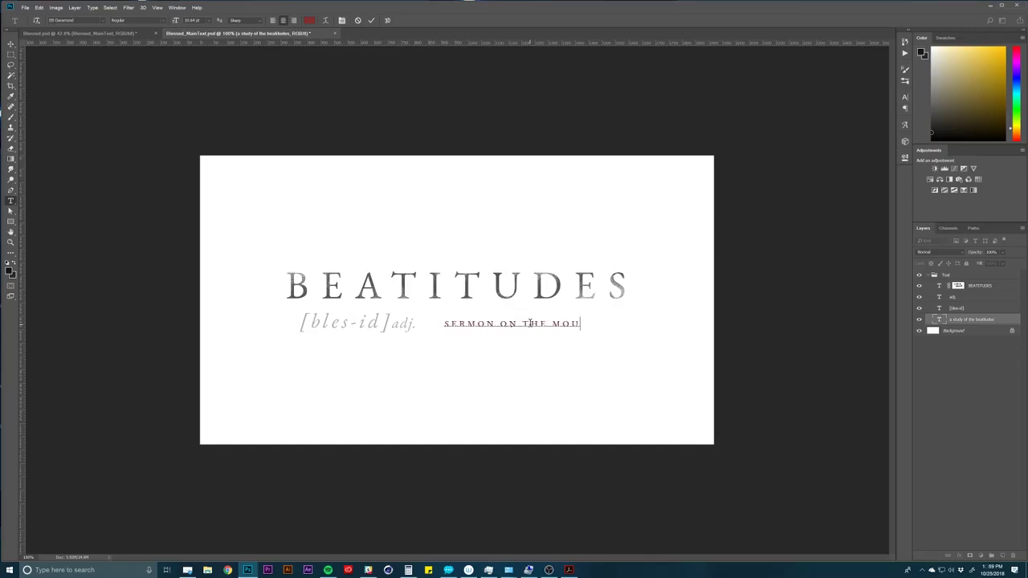
pyautogui.hotkey('ctrl', 'Return')
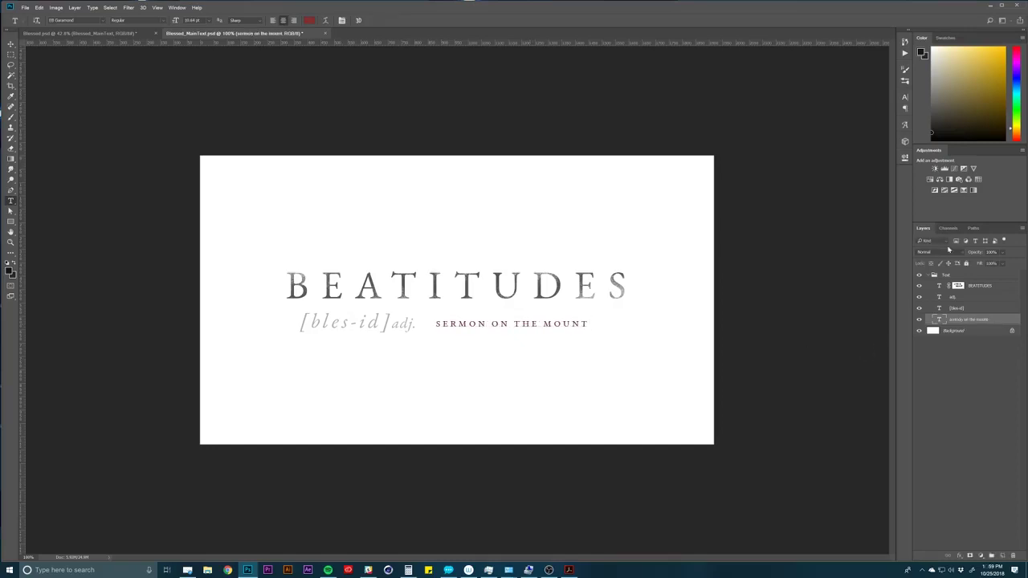
# Step: Widen the subtitle's letter tracking in the Character panel and nudge it slightly right
pyautogui.click(905, 96)
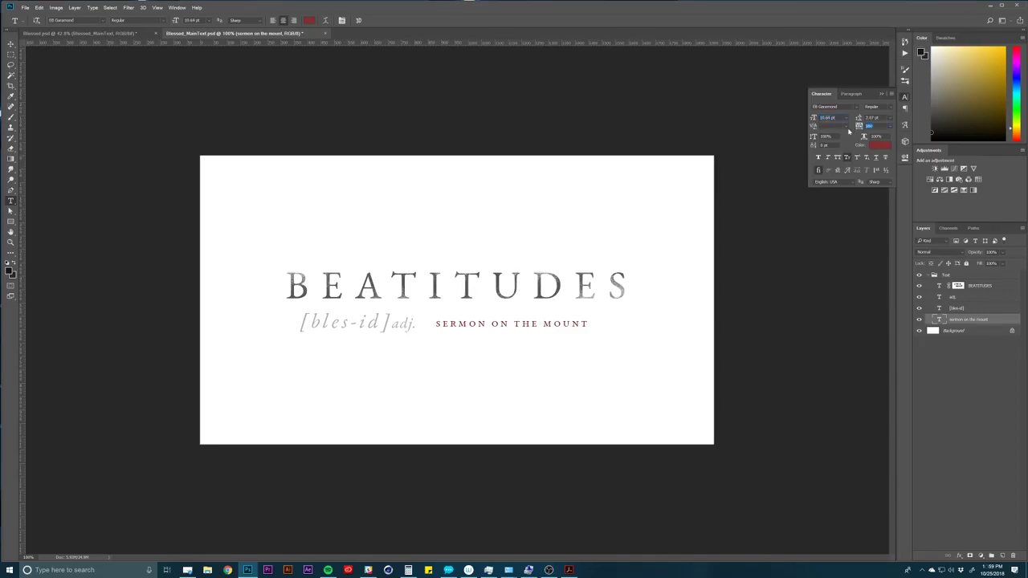
pyautogui.moveTo(858, 126); pyautogui.dragTo(848, 131)
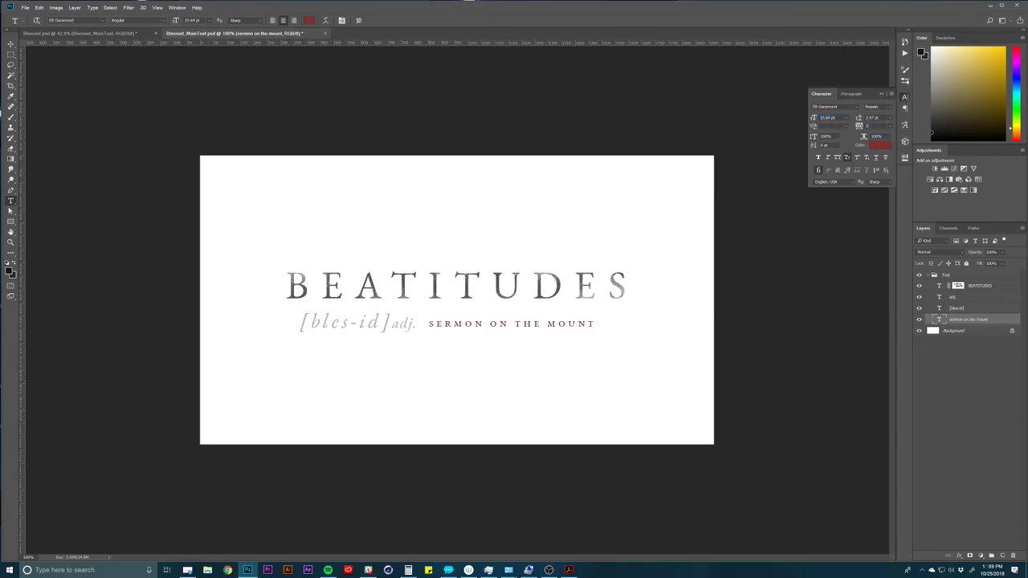
pyautogui.moveTo(848, 131); pyautogui.dragTo(847, 129)
pyautogui.press('v')
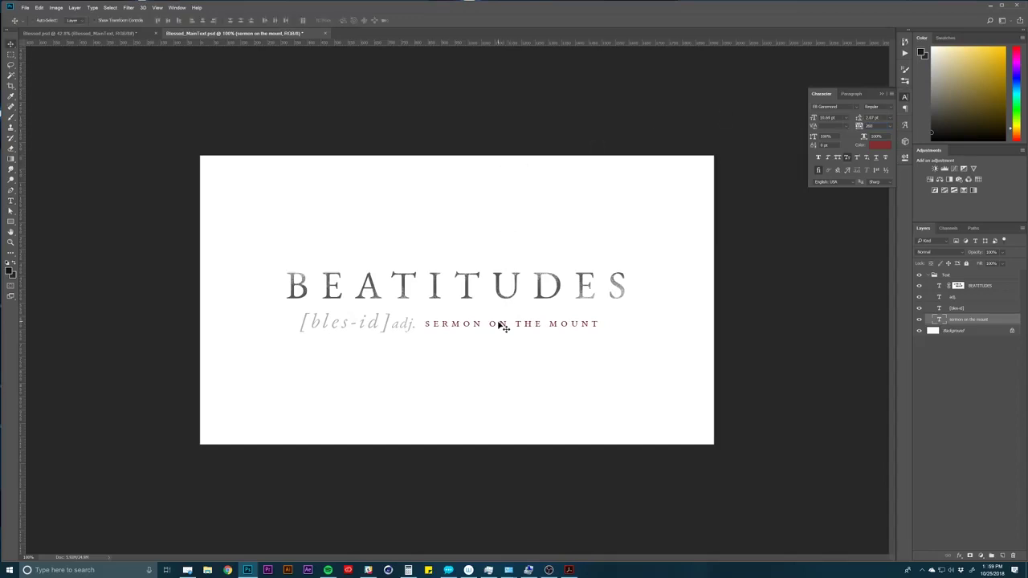
pyautogui.moveTo(498, 324); pyautogui.dragTo(502, 326)
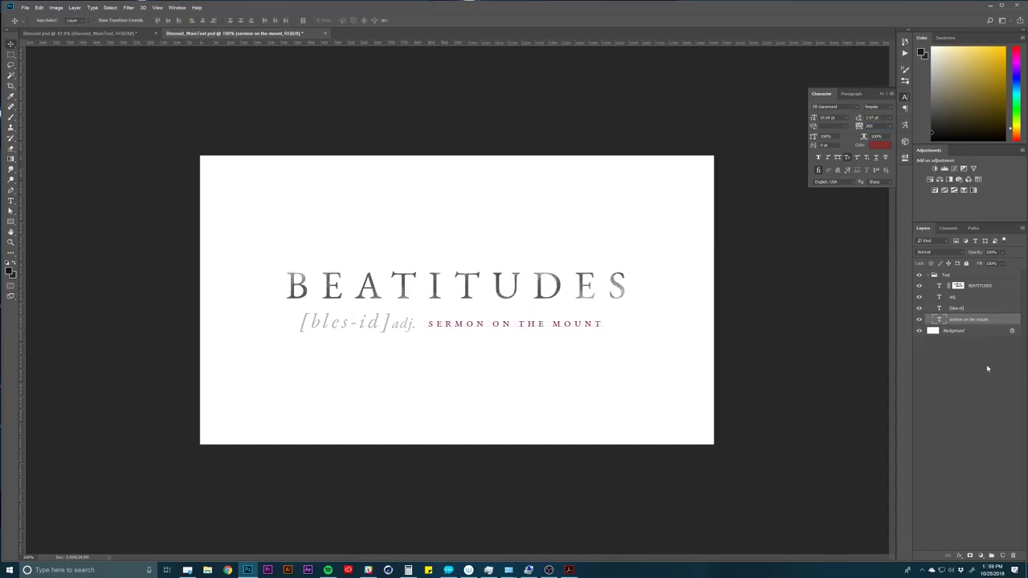
pyautogui.click(958, 340)
# Step: Collapse the Text group and hide the smart object's white Background layer
pyautogui.click(935, 276)
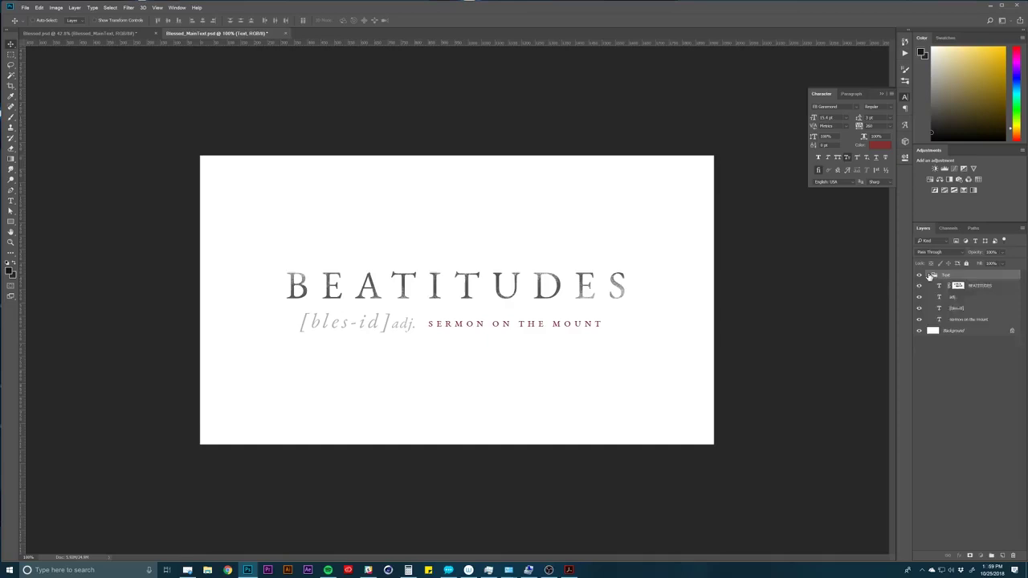
pyautogui.click(929, 276)
pyautogui.click(951, 326)
pyautogui.click(920, 286)
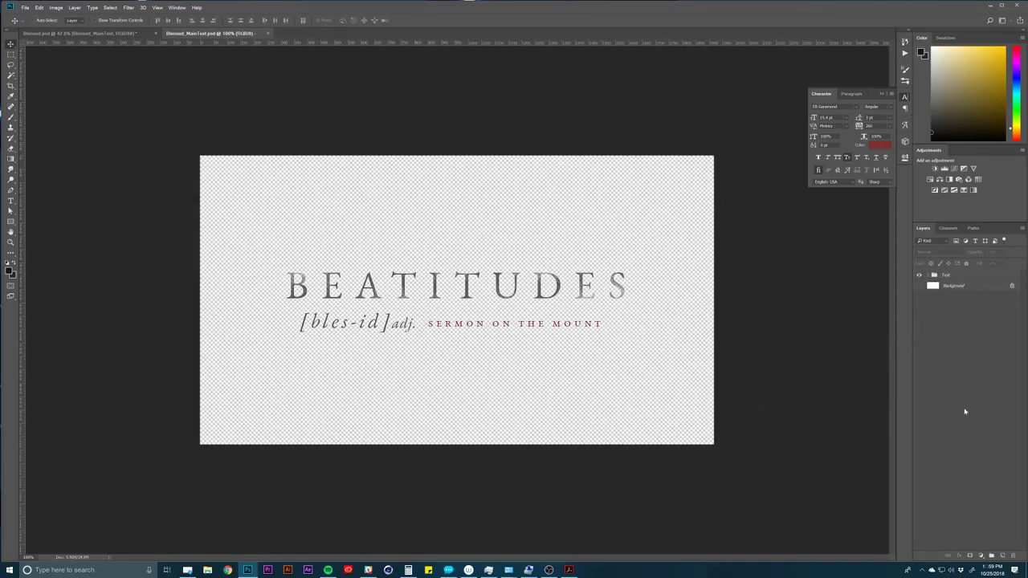
# Step: Return to the Blessed.psd document to view the updated BEATITUDES artboards
pyautogui.click(97, 35)
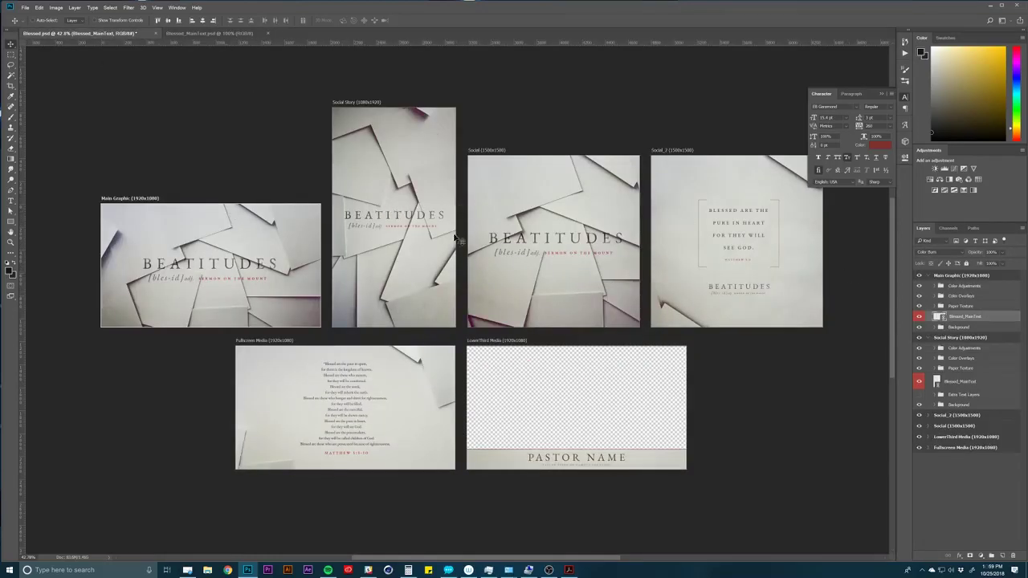
pyautogui.keyDown('ctrl'); pyautogui.click(963, 318); pyautogui.keyUp('ctrl')
pyautogui.click(964, 318)
pyautogui.keyDown('ctrl'); pyautogui.click(952, 316); pyautogui.keyUp('ctrl')
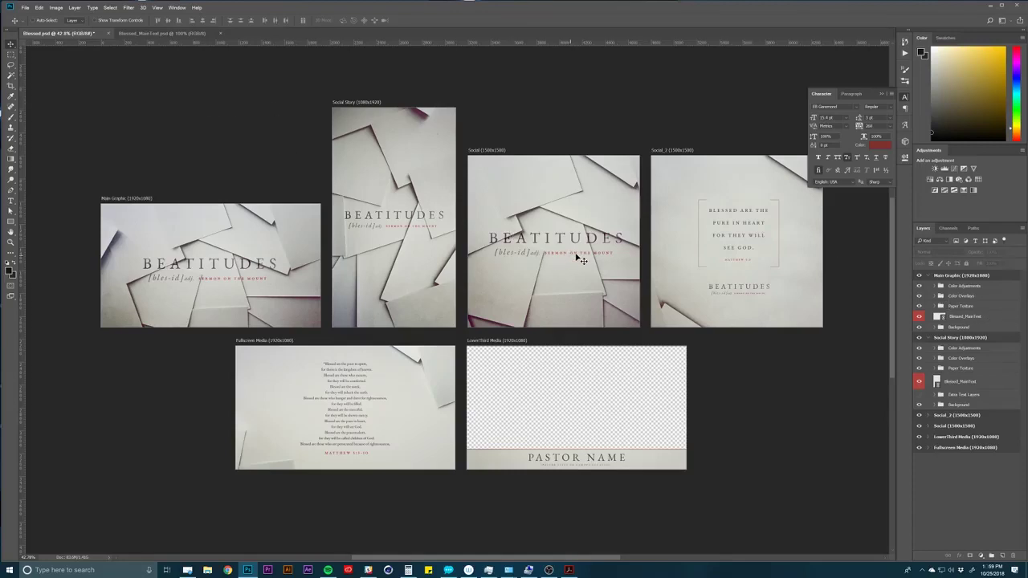
pyautogui.click(25, 7)
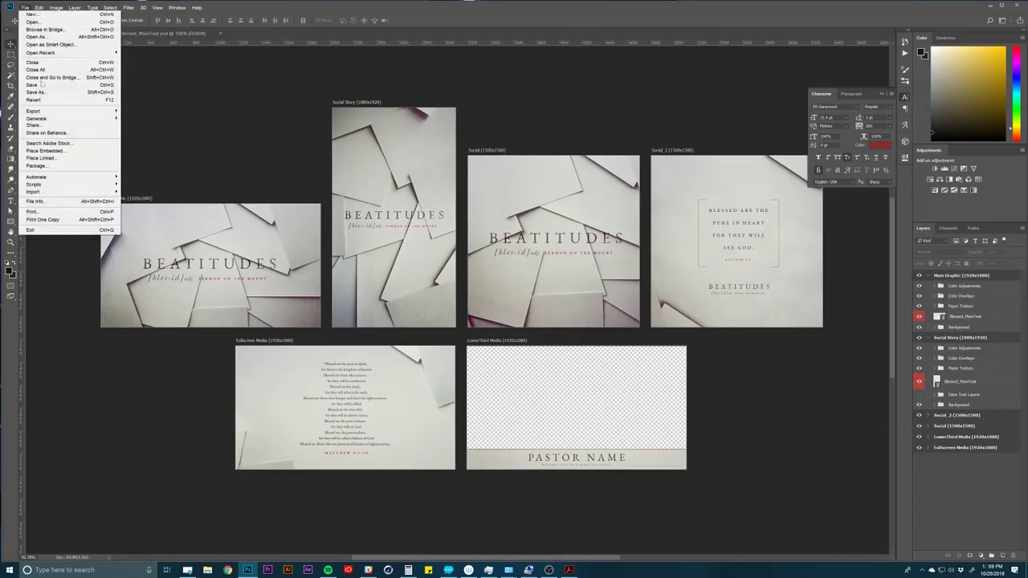
pyautogui.click(40, 158)
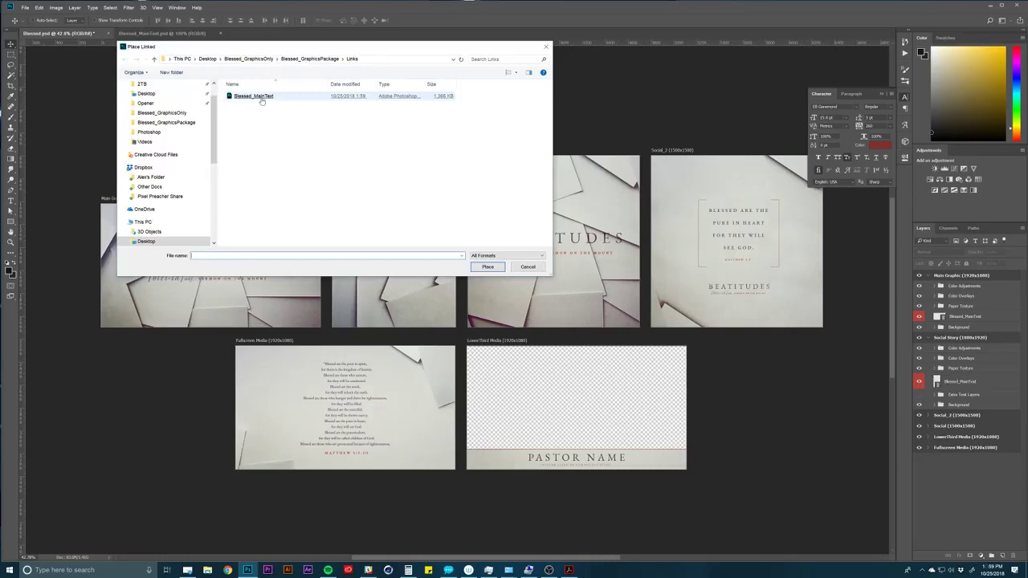
pyautogui.doubleClick(261, 98)
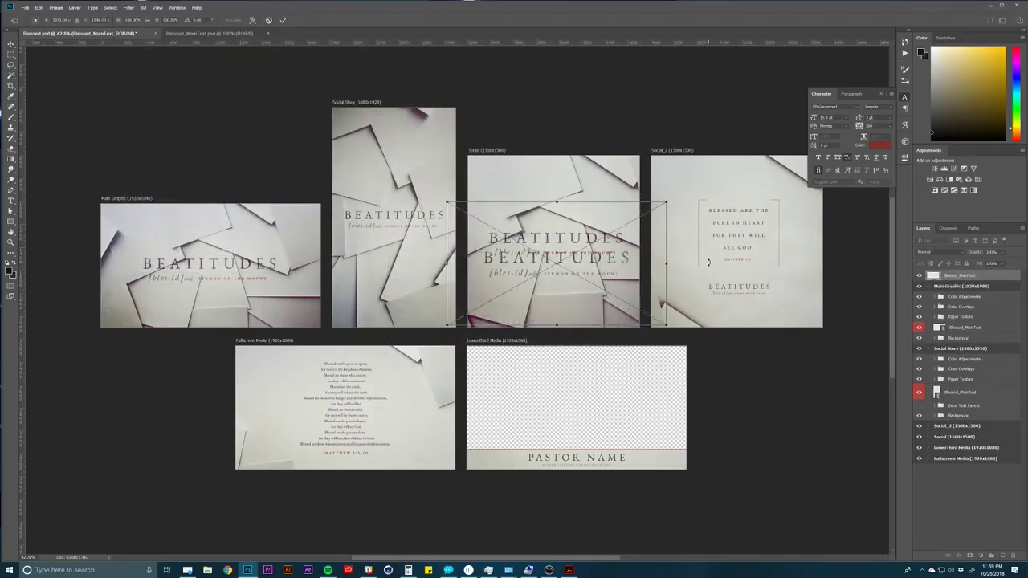
pyautogui.press('Escape')
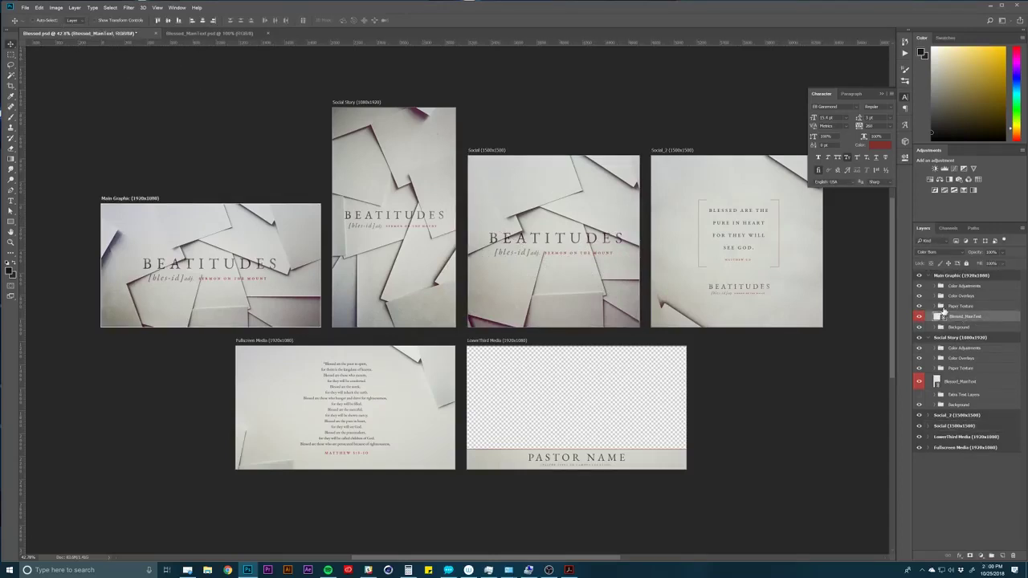
# Step: Collapse the Social Story and Main Graphic artboard groups and close the Character panel
pyautogui.click(984, 327)
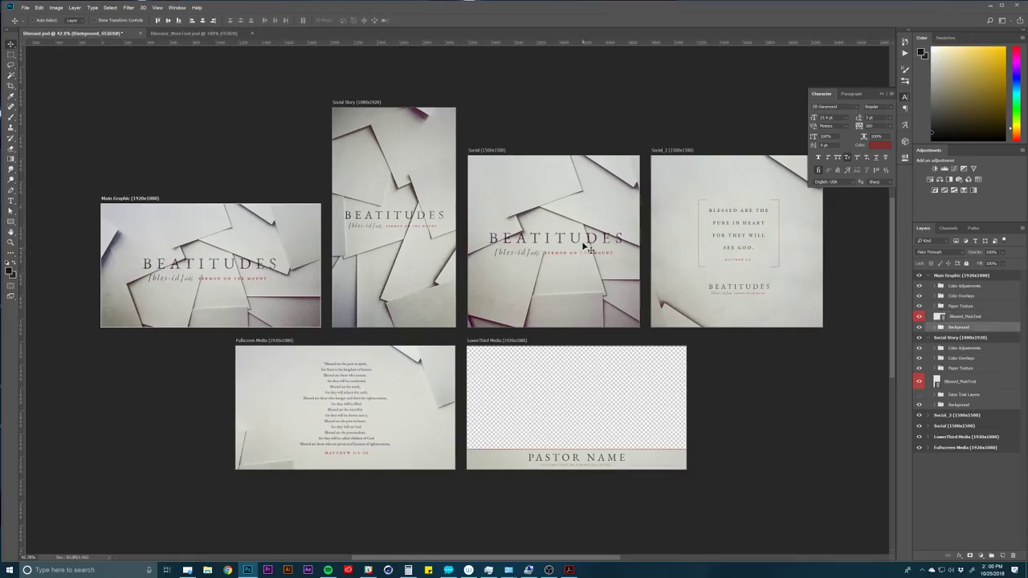
pyautogui.click(987, 338)
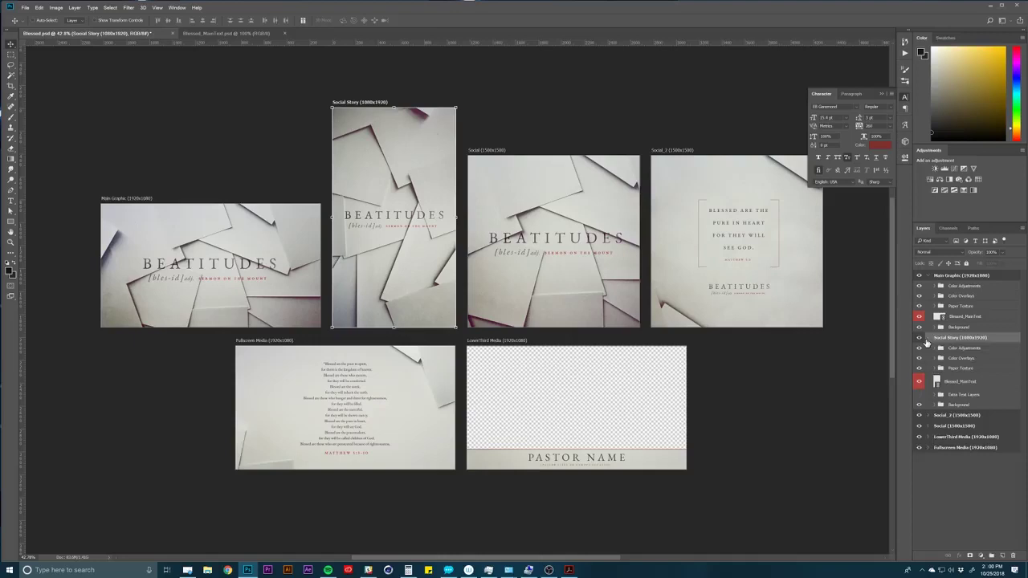
pyautogui.click(928, 338)
pyautogui.click(963, 275)
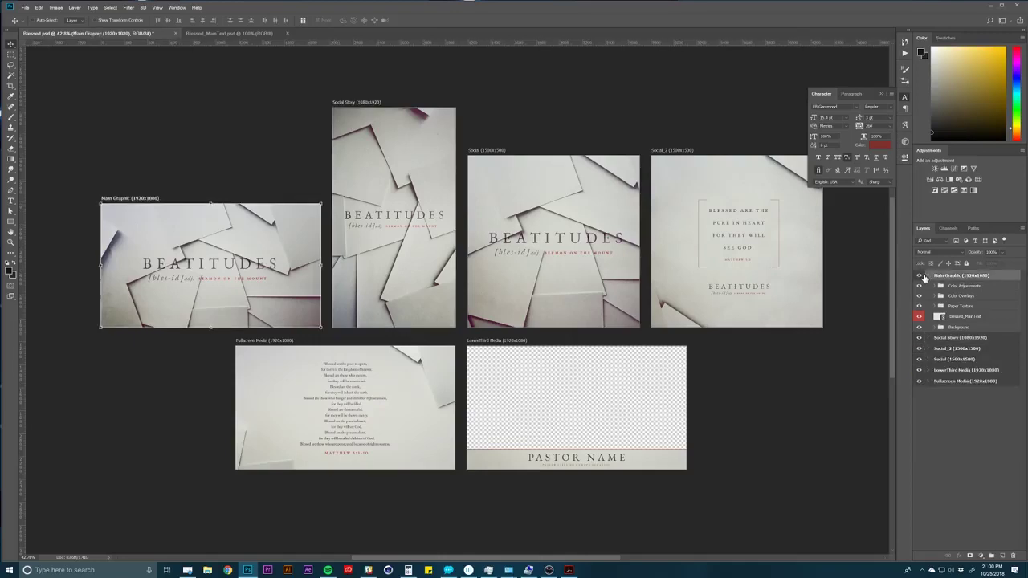
pyautogui.click(928, 276)
pyautogui.click(951, 336)
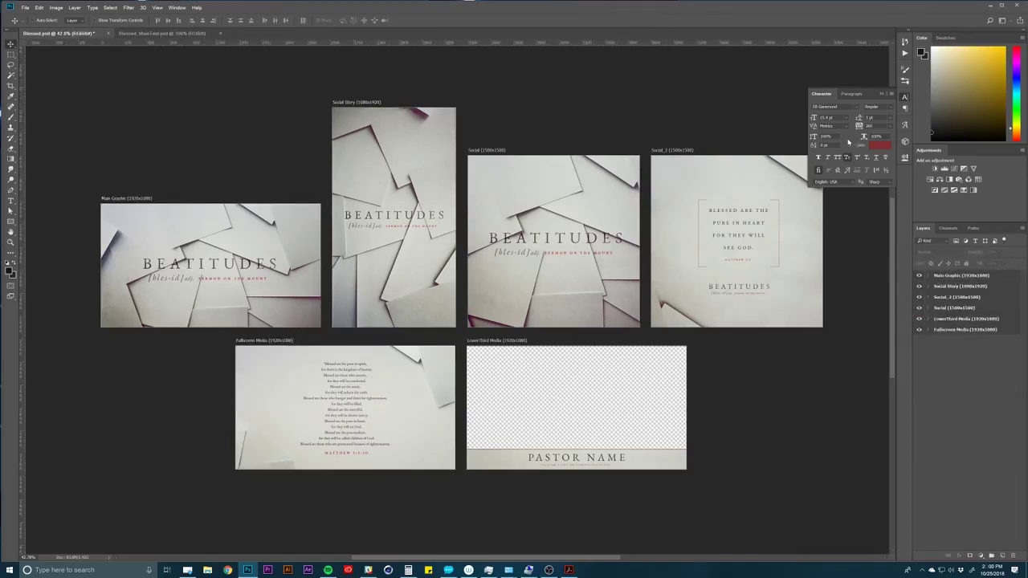
pyautogui.click(879, 94)
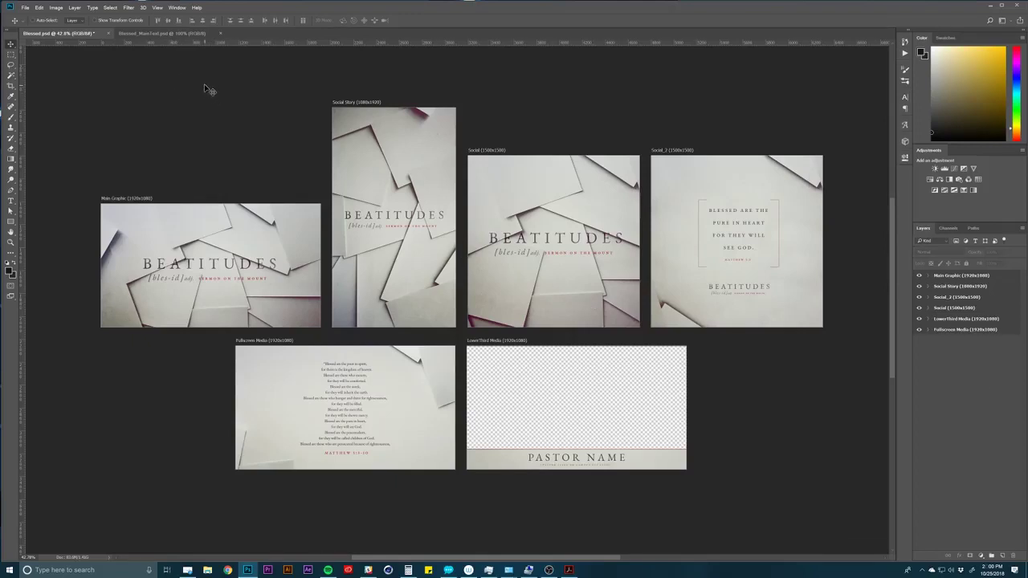
pyautogui.click(536, 214)
pyautogui.click(28, 8)
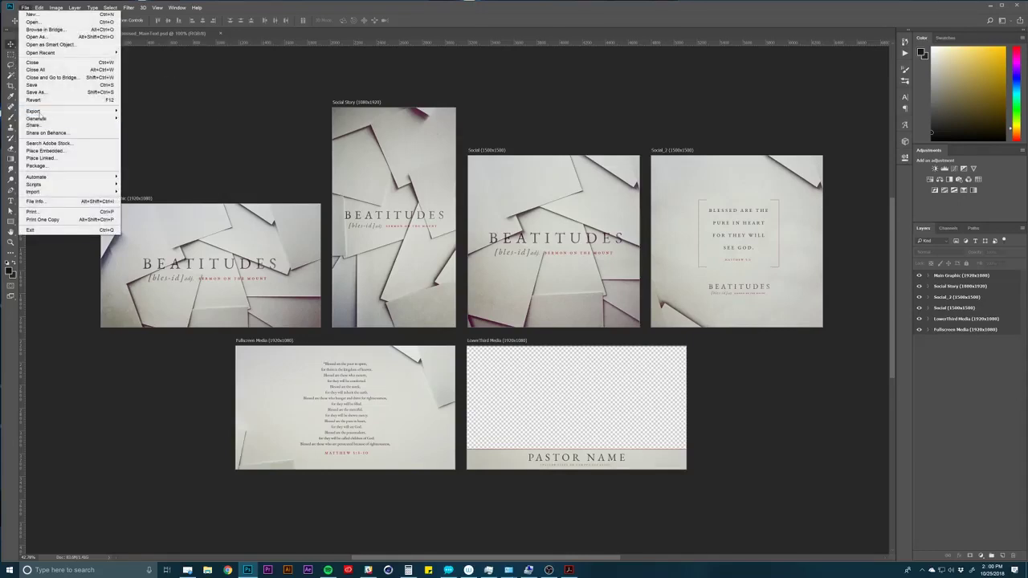
pyautogui.moveTo(96, 111)
pyautogui.click(148, 150)
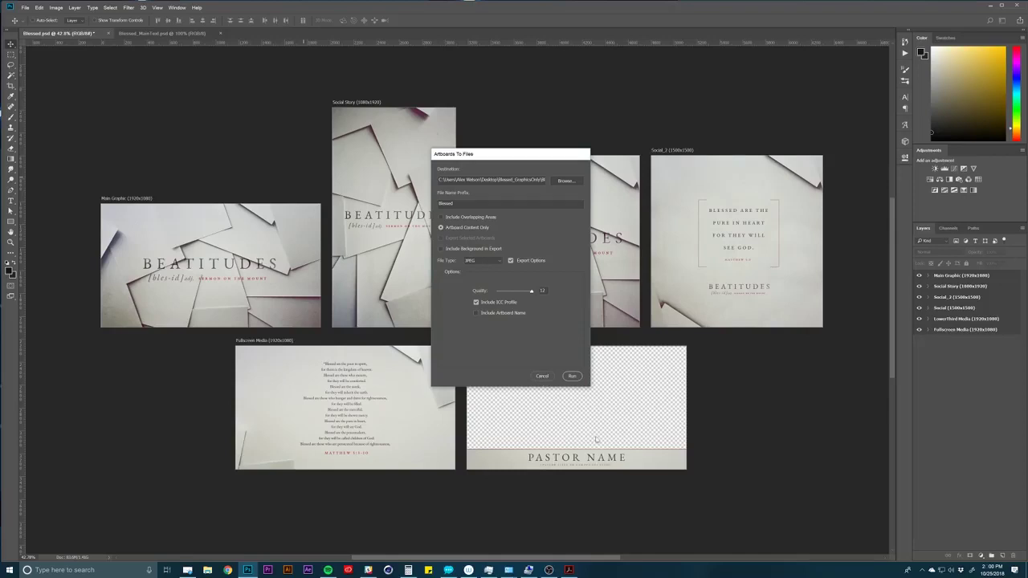
pyautogui.click(542, 377)
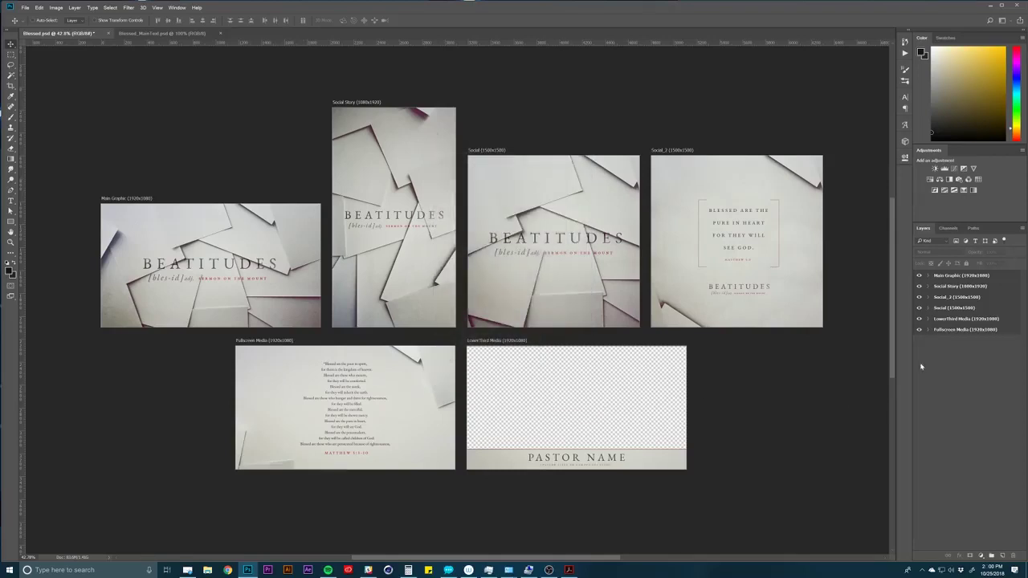
pyautogui.click(949, 330)
pyautogui.keyDown('ctrl'); pyautogui.click(949, 307); pyautogui.keyUp('ctrl')
pyautogui.keyDown('ctrl'); pyautogui.click(949, 298); pyautogui.keyUp('ctrl')
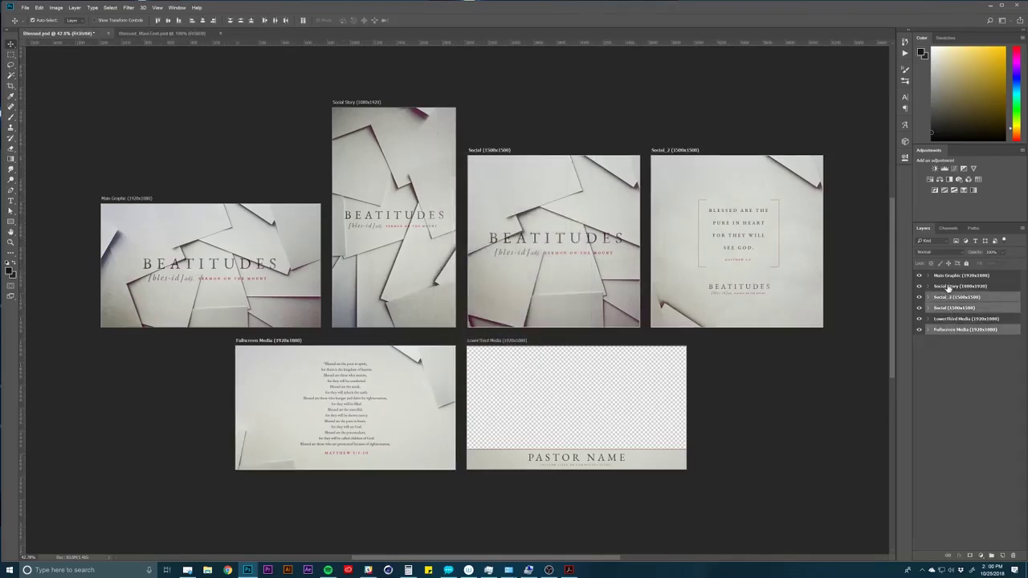
pyautogui.keyDown('ctrl'); pyautogui.click(950, 286); pyautogui.keyUp('ctrl')
pyautogui.keyDown('ctrl'); pyautogui.click(949, 275); pyautogui.keyUp('ctrl')
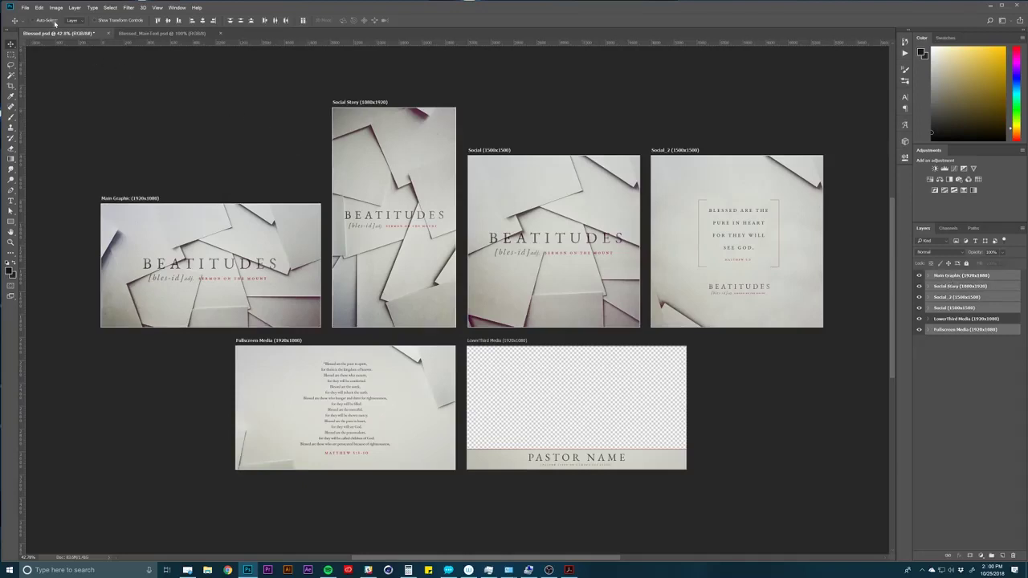
pyautogui.click(24, 8)
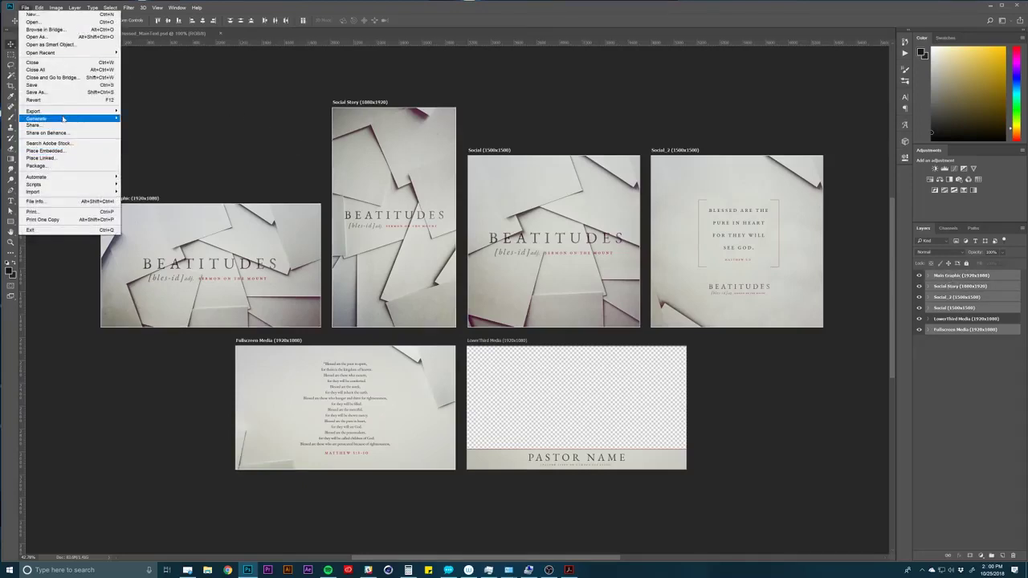
pyautogui.moveTo(79, 114)
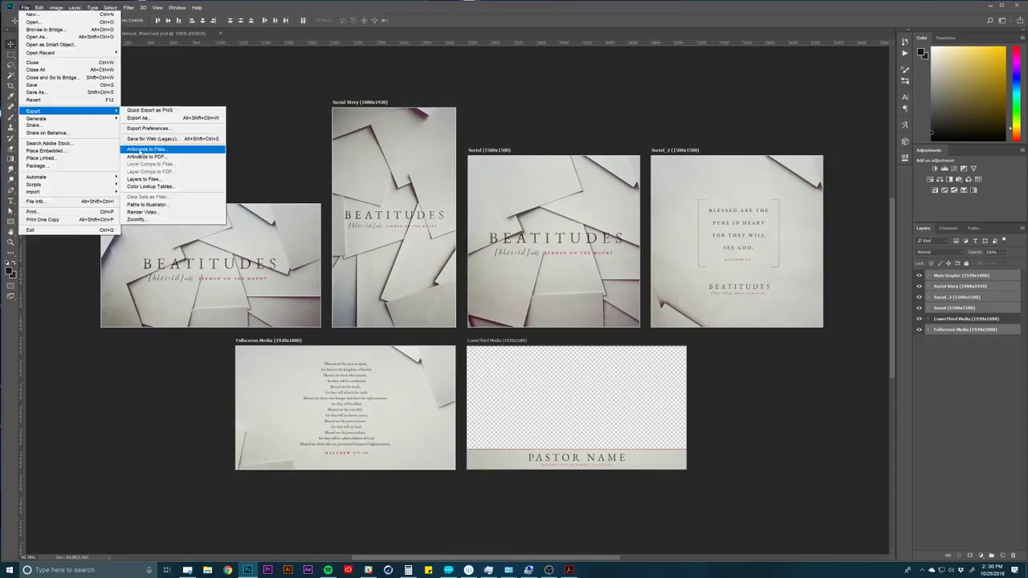
pyautogui.click(146, 150)
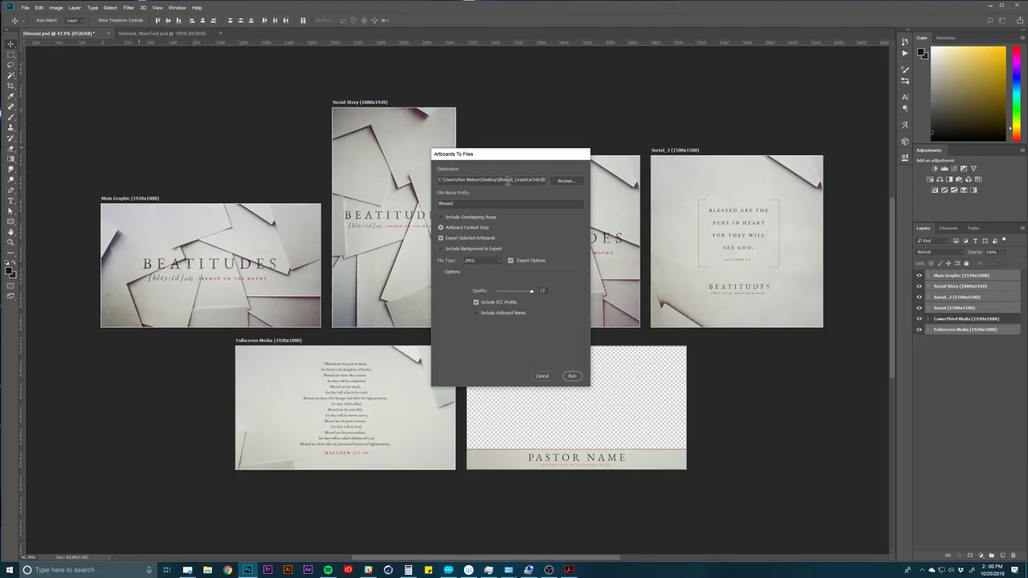
pyautogui.moveTo(515, 161); pyautogui.dragTo(493, 158)
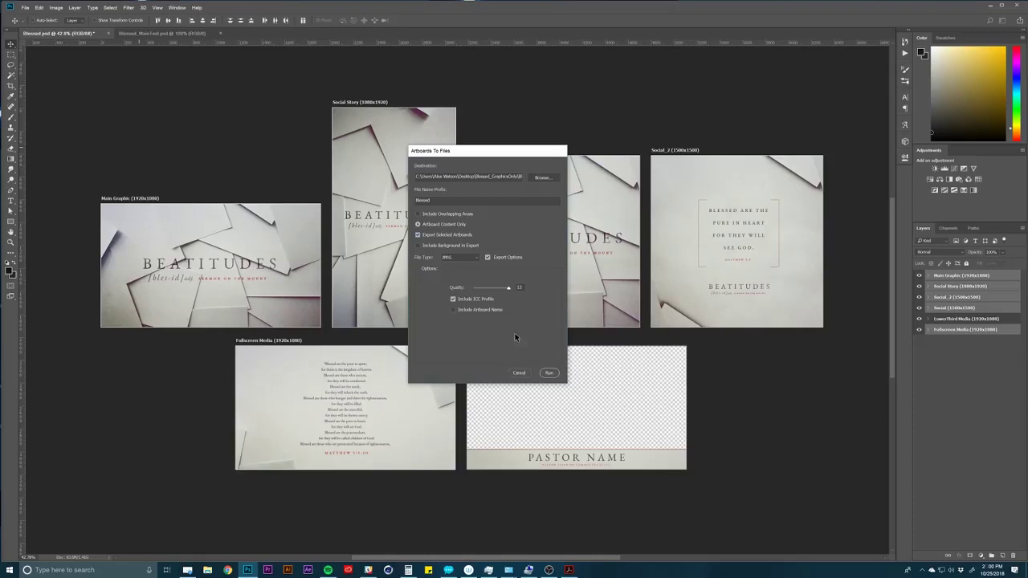
pyautogui.click(518, 373)
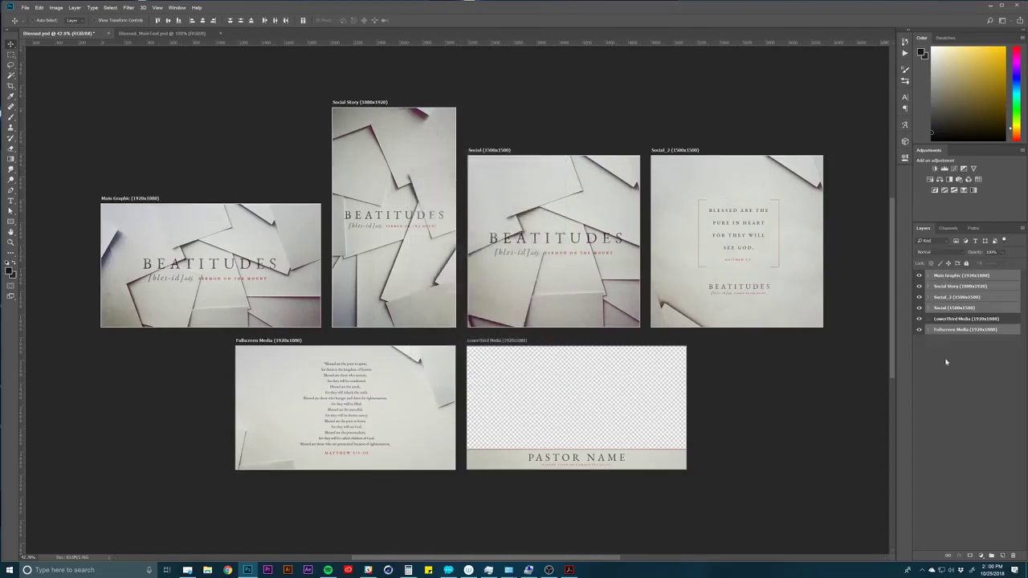
pyautogui.click(948, 322)
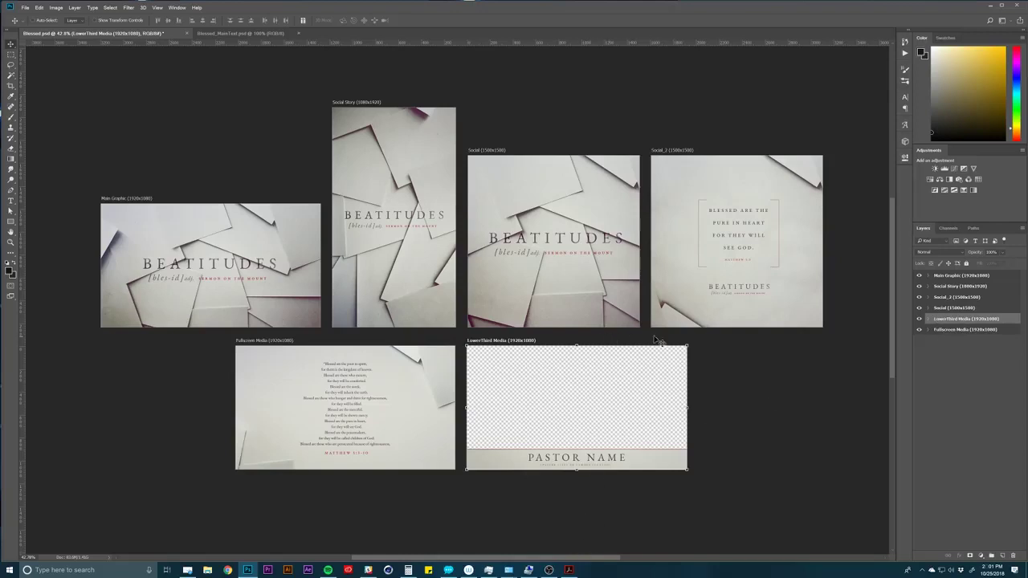
# Step: Quick Export the LowerThird Media artboard alone as a PNG file
pyautogui.rightClick(949, 320)
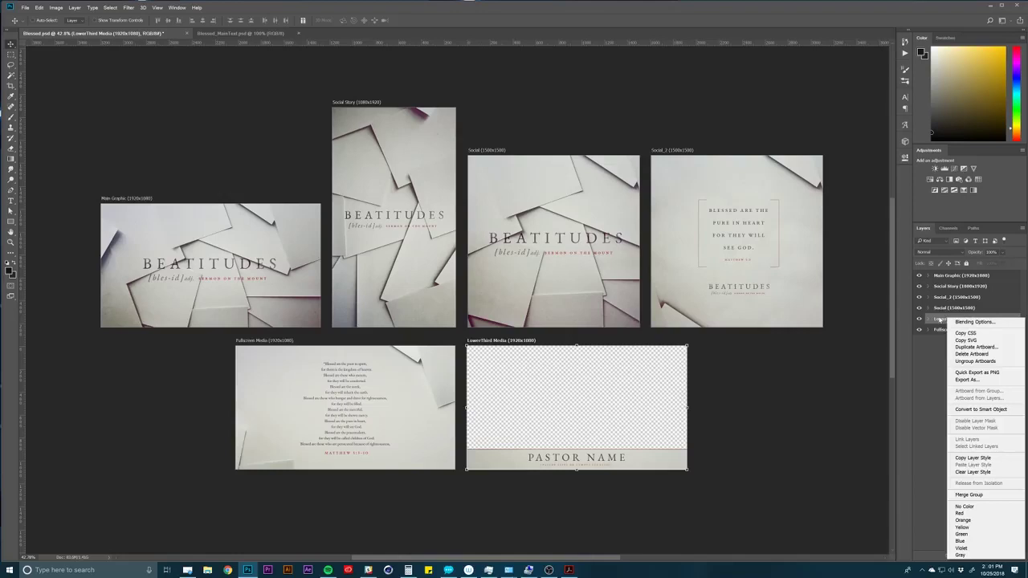
pyautogui.click(976, 372)
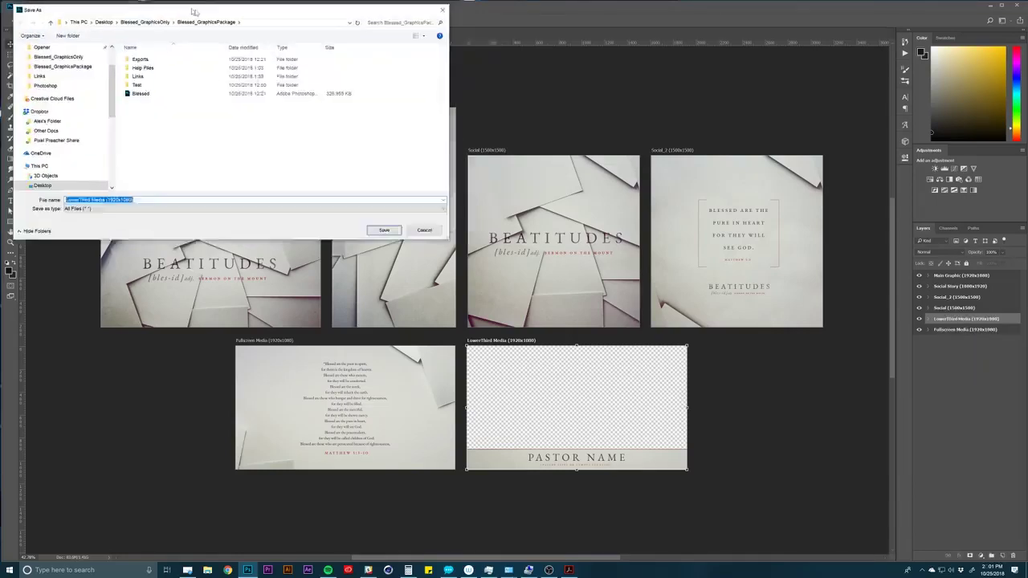
pyautogui.press('Return')
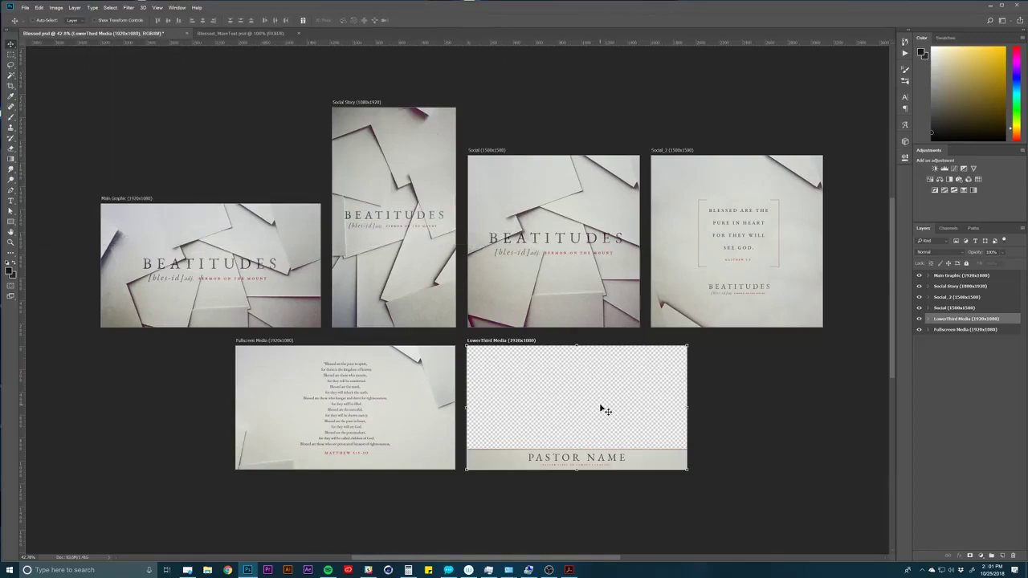
pyautogui.click(954, 388)
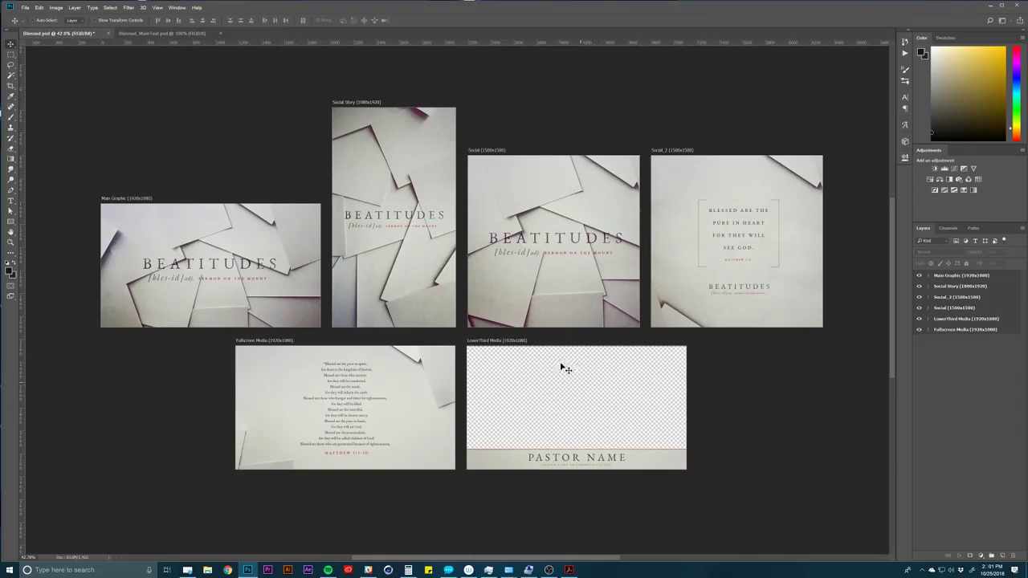
pyautogui.click(177, 8)
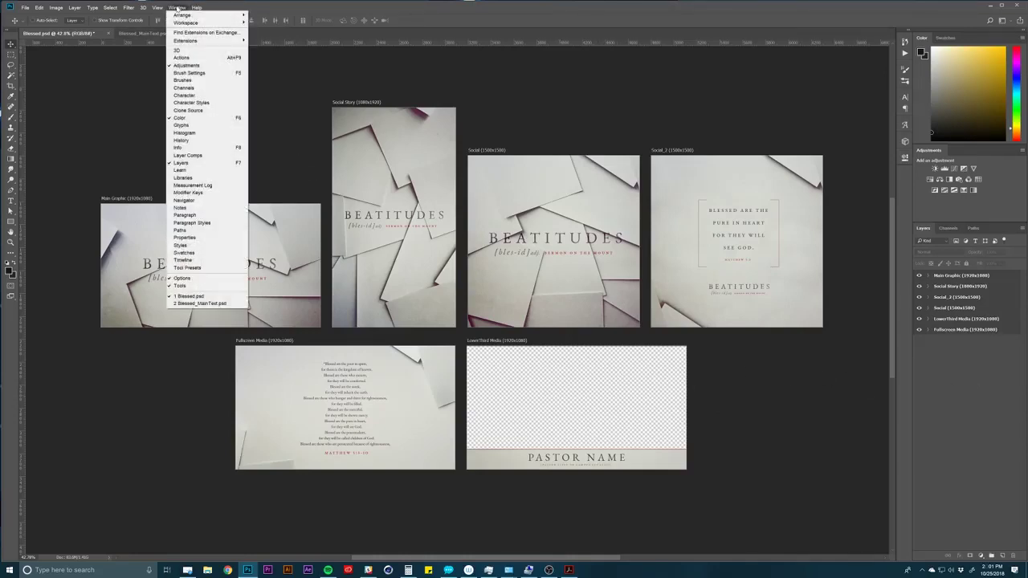
pyautogui.click(184, 239)
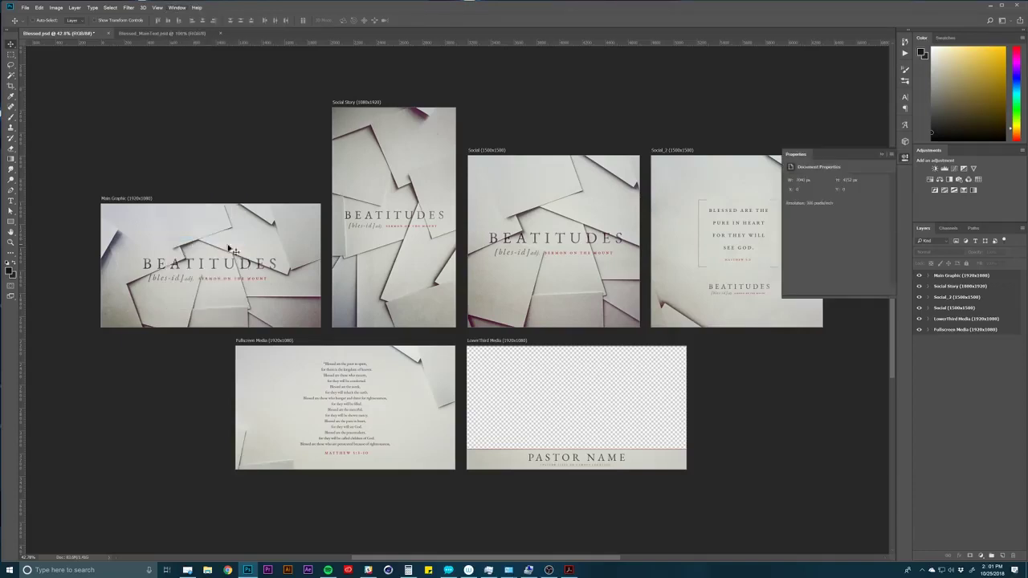
pyautogui.click(803, 155)
pyautogui.click(906, 160)
pyautogui.click(947, 320)
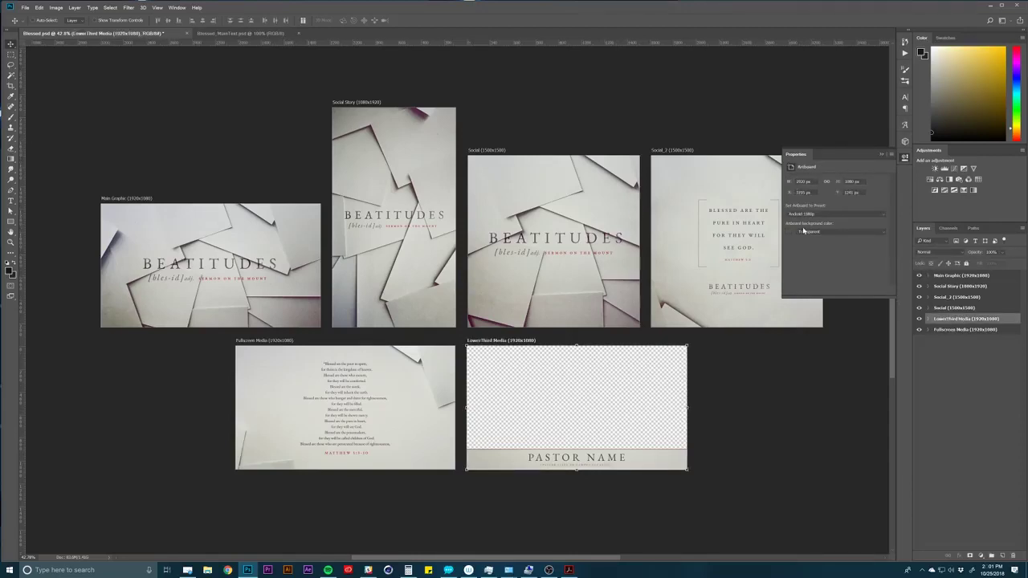
pyautogui.click(822, 233)
pyautogui.click(812, 278)
pyautogui.click(816, 232)
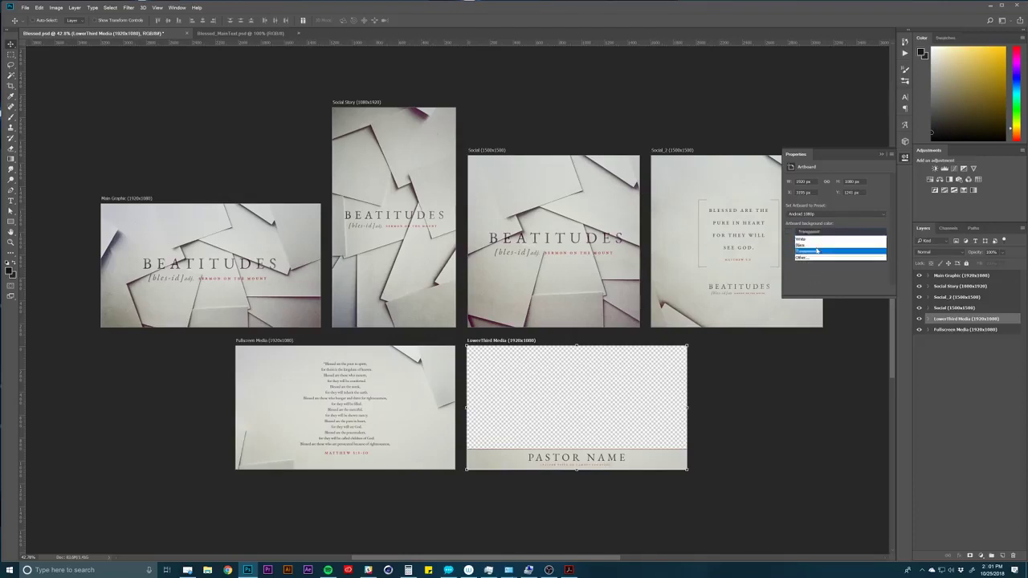
pyautogui.click(817, 251)
pyautogui.click(823, 233)
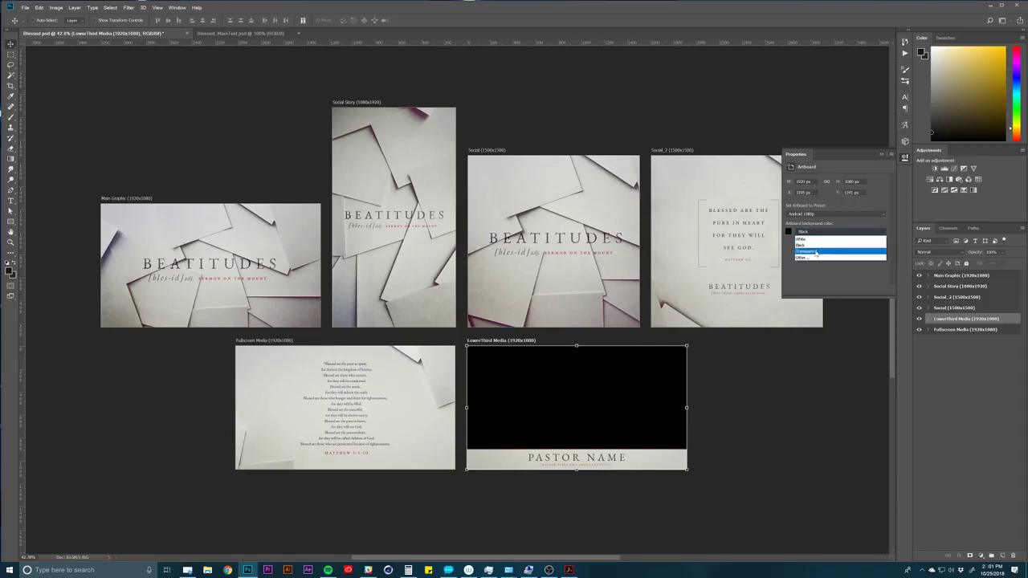
pyautogui.click(816, 251)
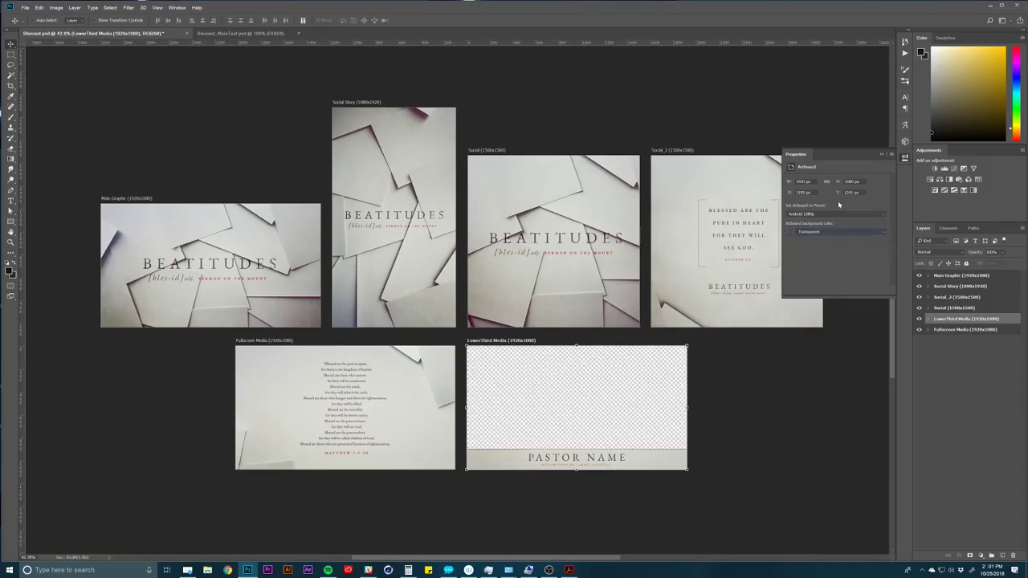
pyautogui.click(881, 154)
pyautogui.click(977, 392)
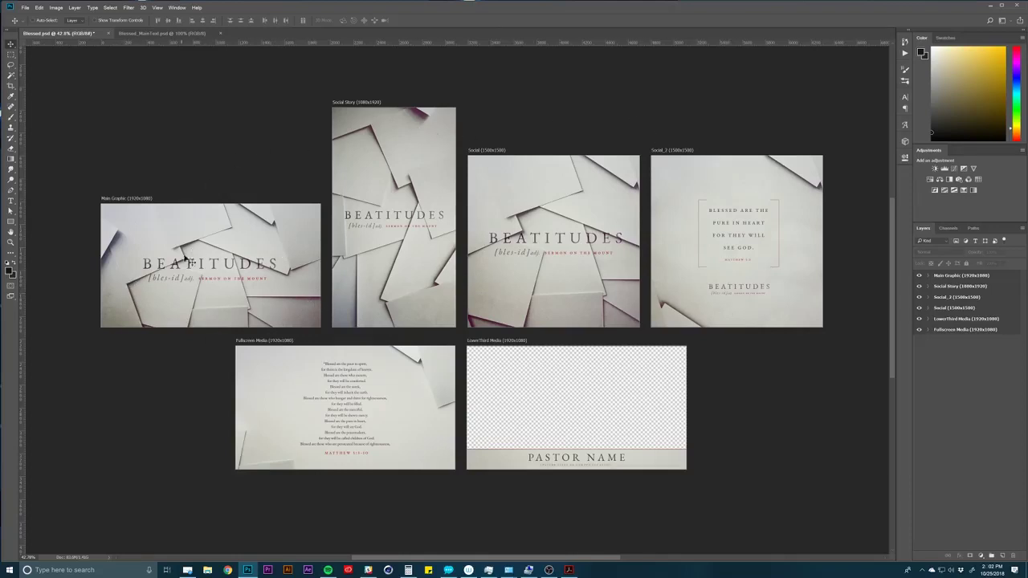
# Step: Load pixelpreacher.net/freebies in a new Chrome window and jump to its SLIDES section
pyautogui.click(228, 569)
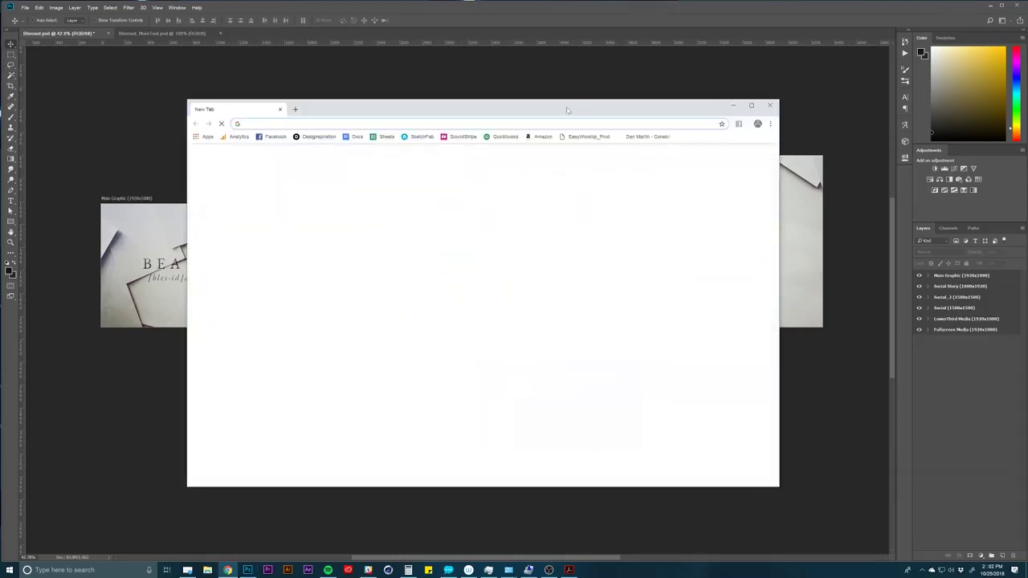
pyautogui.write('pixelpreacher.net')
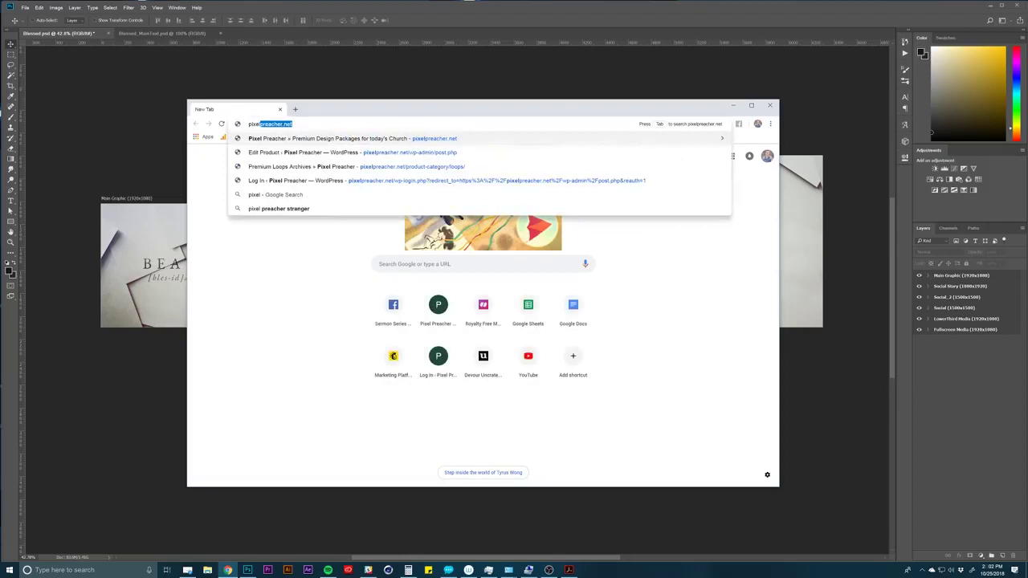
pyautogui.press('Right')
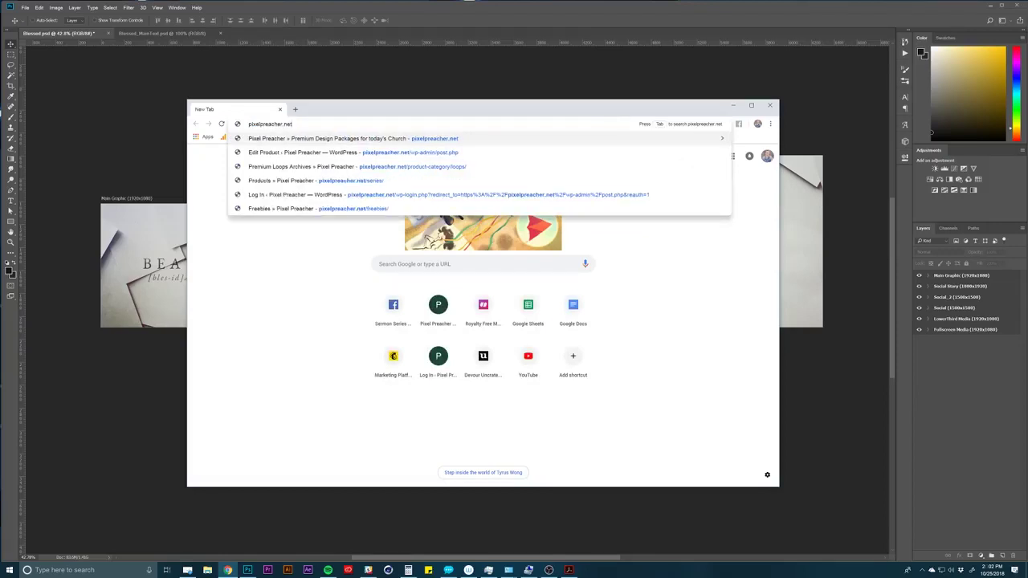
pyautogui.write('/freebi')
pyautogui.press('Return')
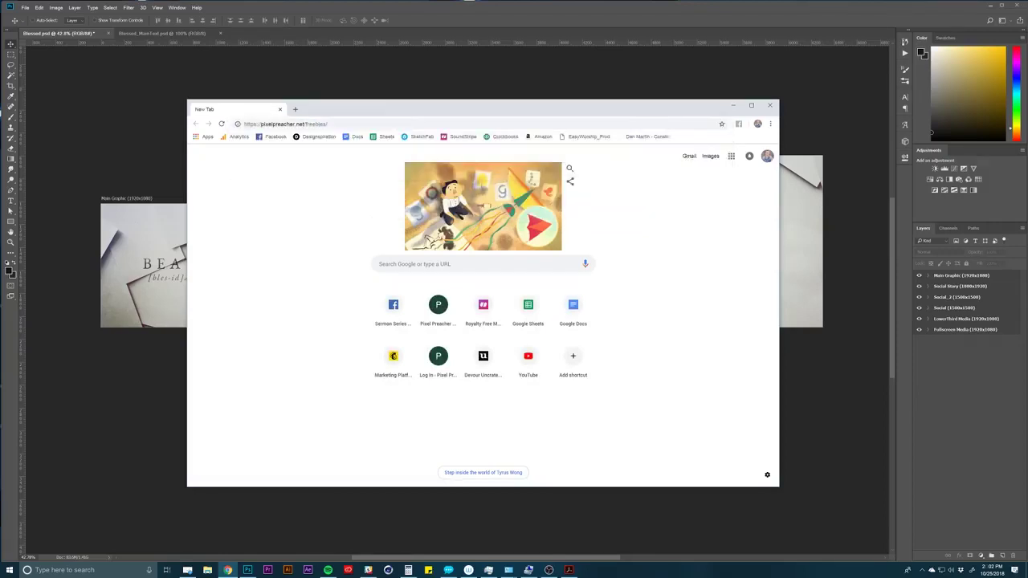
pyautogui.scroll(-2, 669, 243)
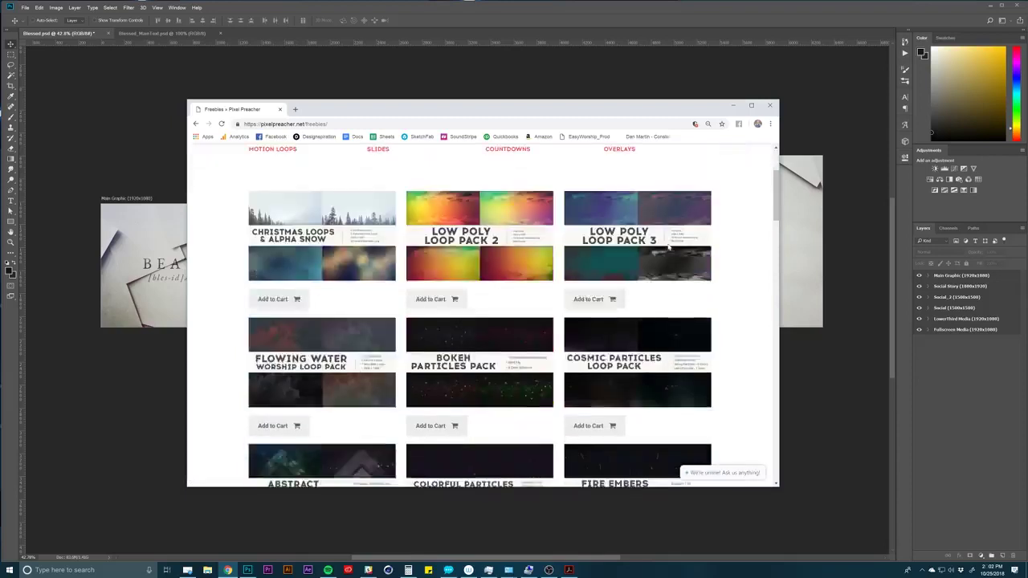
pyautogui.scroll(2, 635, 237)
pyautogui.click(378, 284)
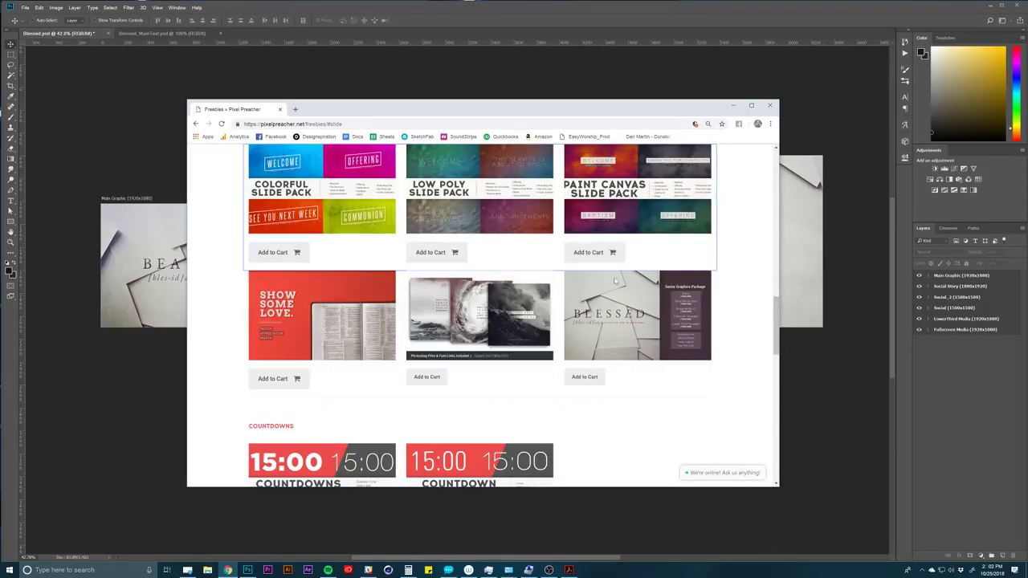
pyautogui.moveTo(573, 99); pyautogui.dragTo(528, 95)
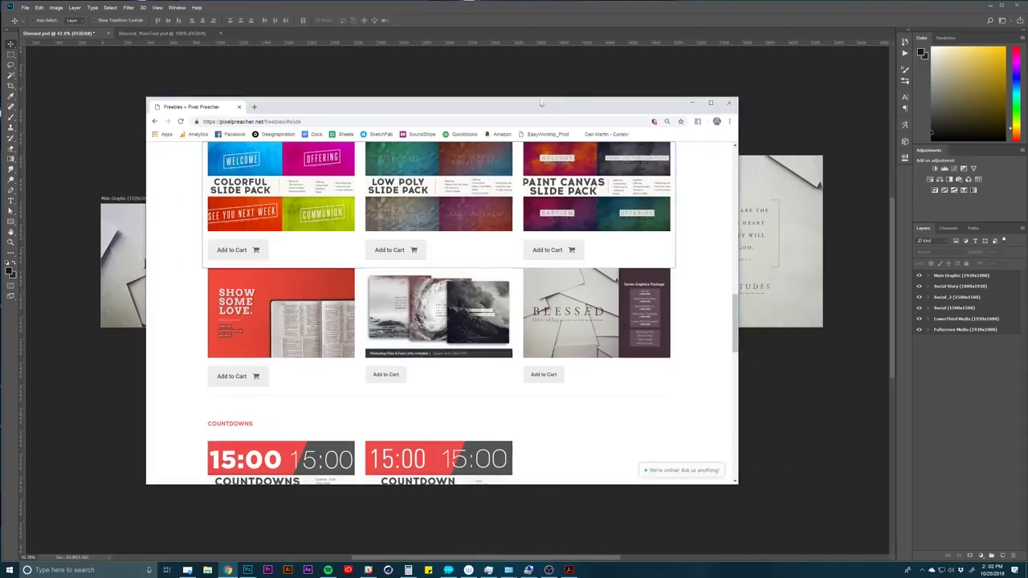
# Step: Close the Chrome window to return to the Blessed.psd artboards in Photoshop
pyautogui.click(727, 102)
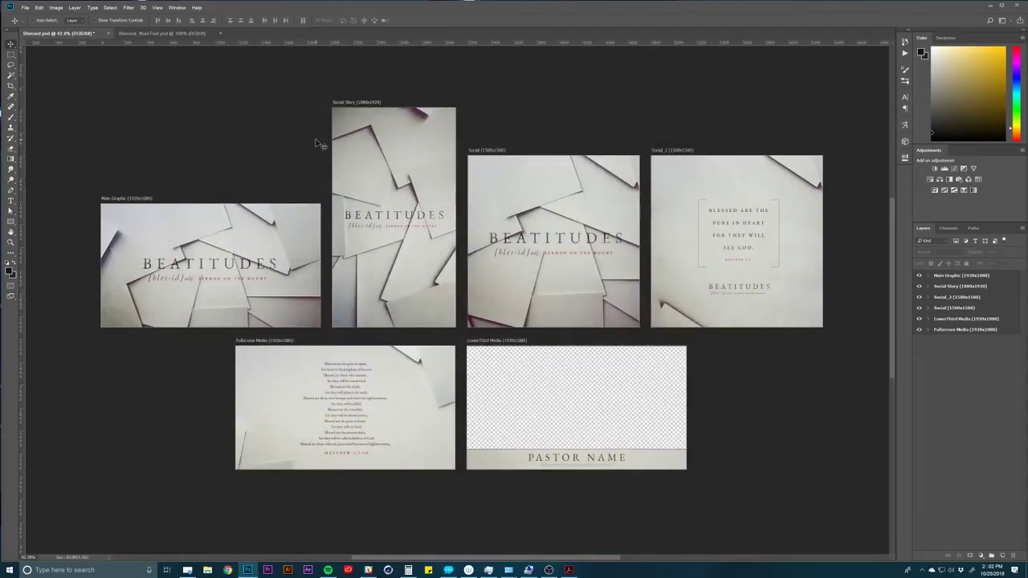